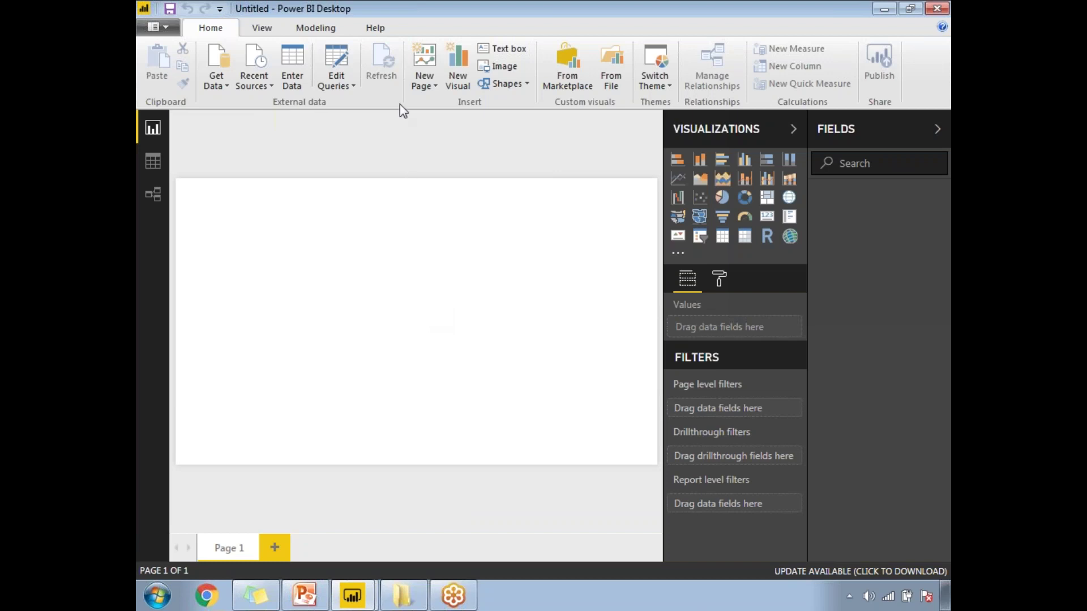
Show the Help > About dialog and underline version 2.56.5023.1021 64-bit (March, 2018).
{"action": "left_click", "coordinate": [372, 31]}
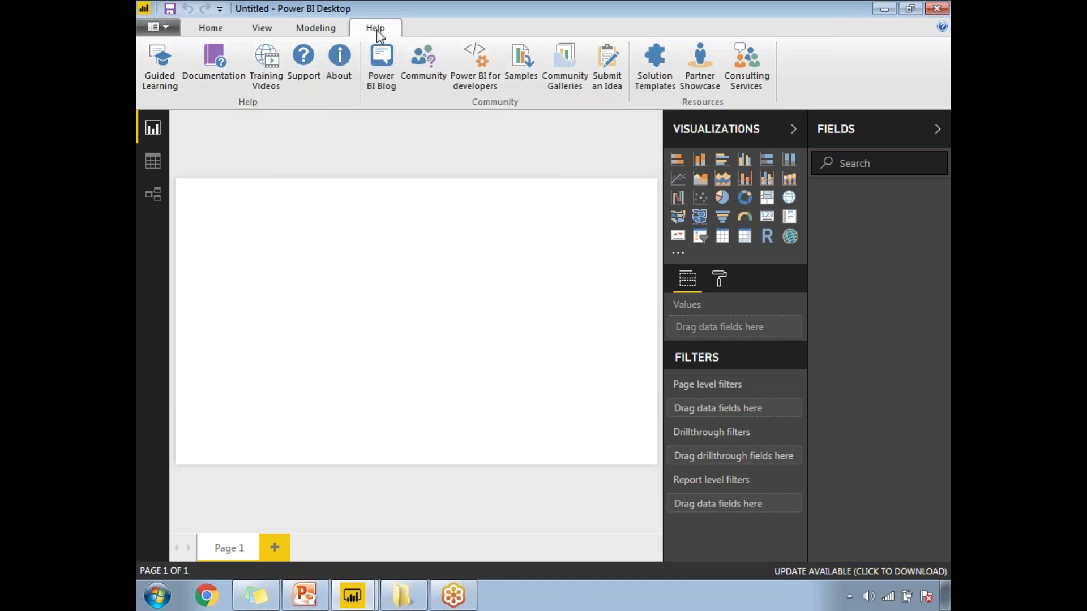
{"action": "left_click", "coordinate": [339, 62]}
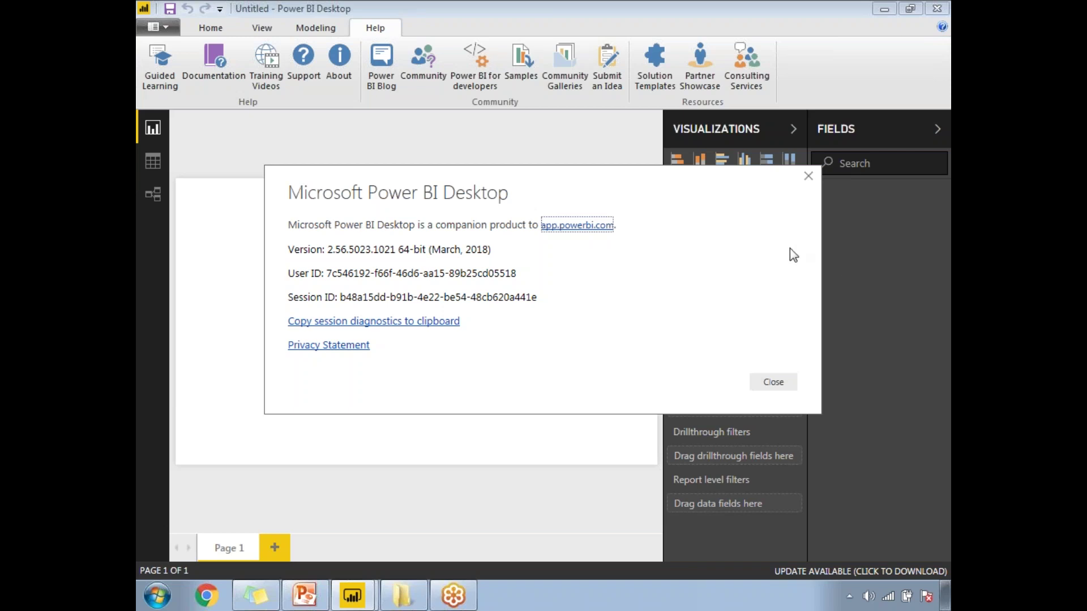
{"action": "left_click_drag", "start_coordinate": [282, 261], "coordinate": [420, 258]}
Close About, confirm Report page tooltips is enabled under Preview features, and accept Options.
{"action": "left_click", "coordinate": [773, 383]}
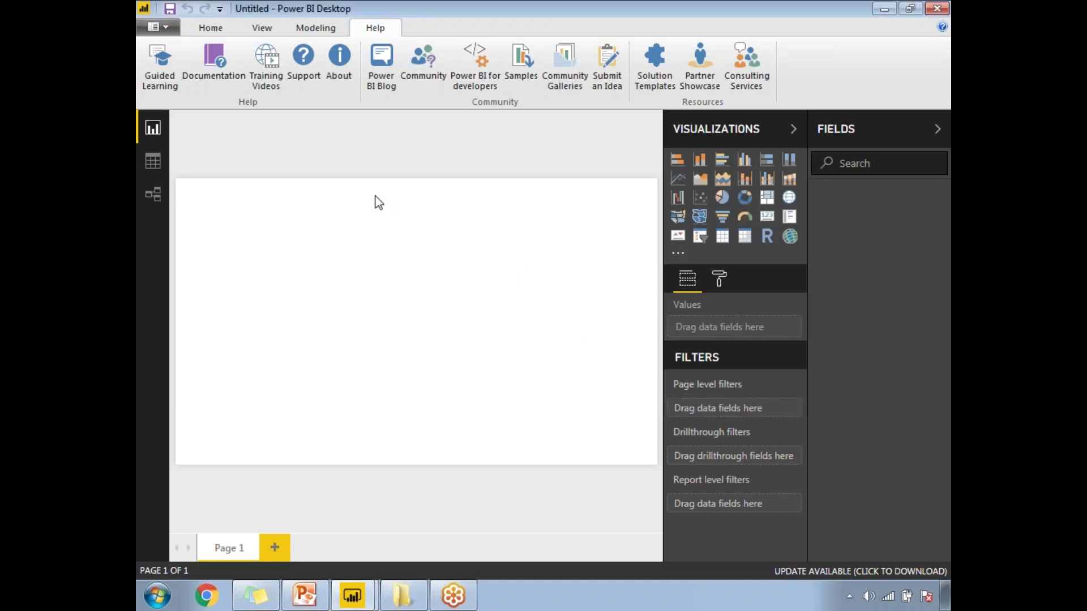
{"action": "left_click", "coordinate": [163, 29]}
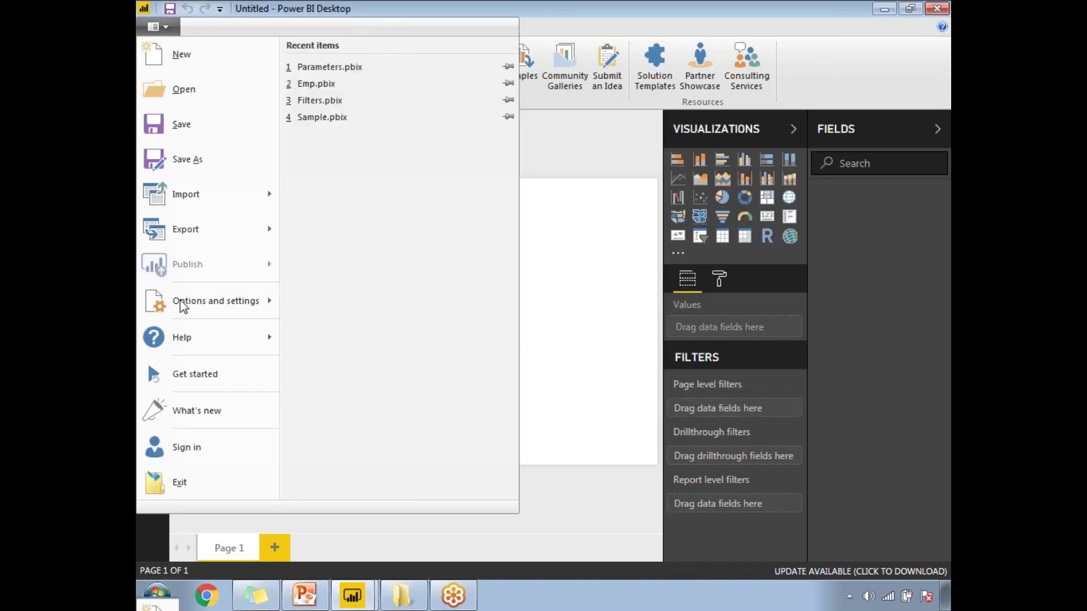
{"action": "mouse_move", "coordinate": [182, 306]}
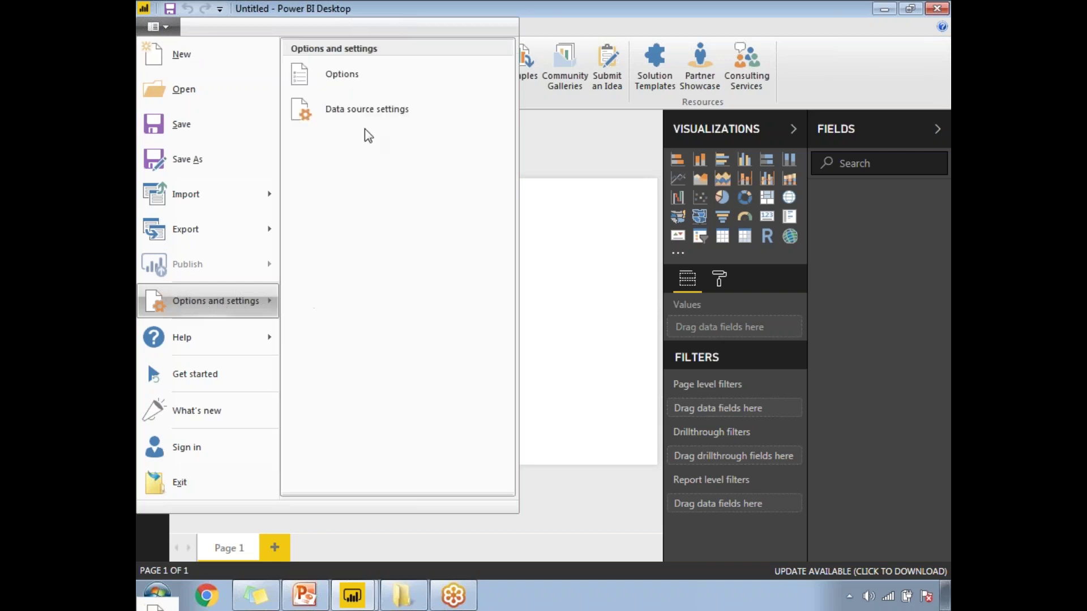
{"action": "left_click", "coordinate": [346, 77]}
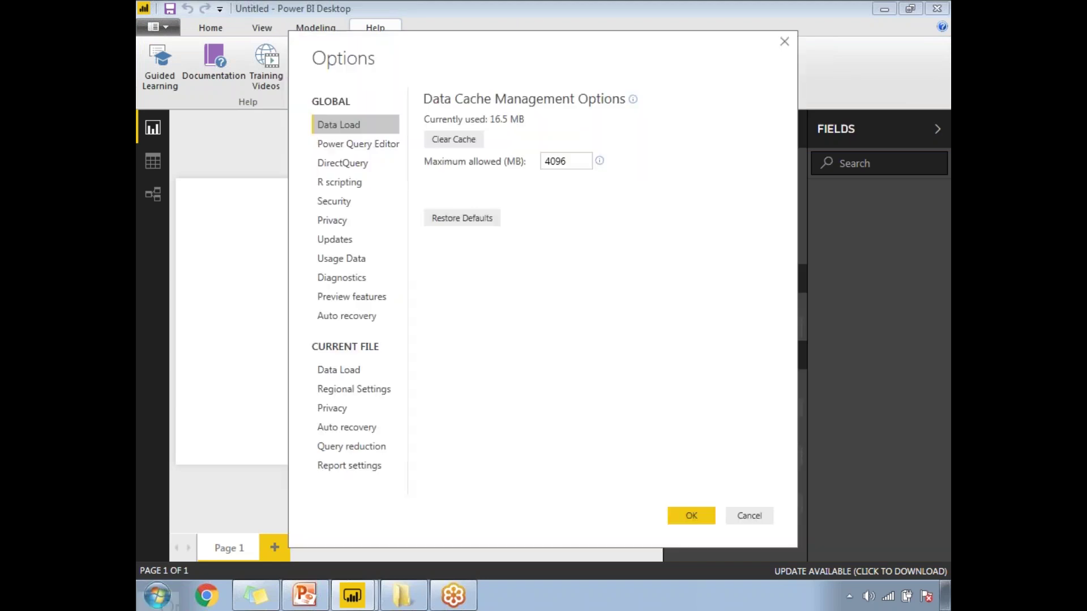
{"action": "left_click", "coordinate": [346, 277]}
{"action": "left_click", "coordinate": [346, 300]}
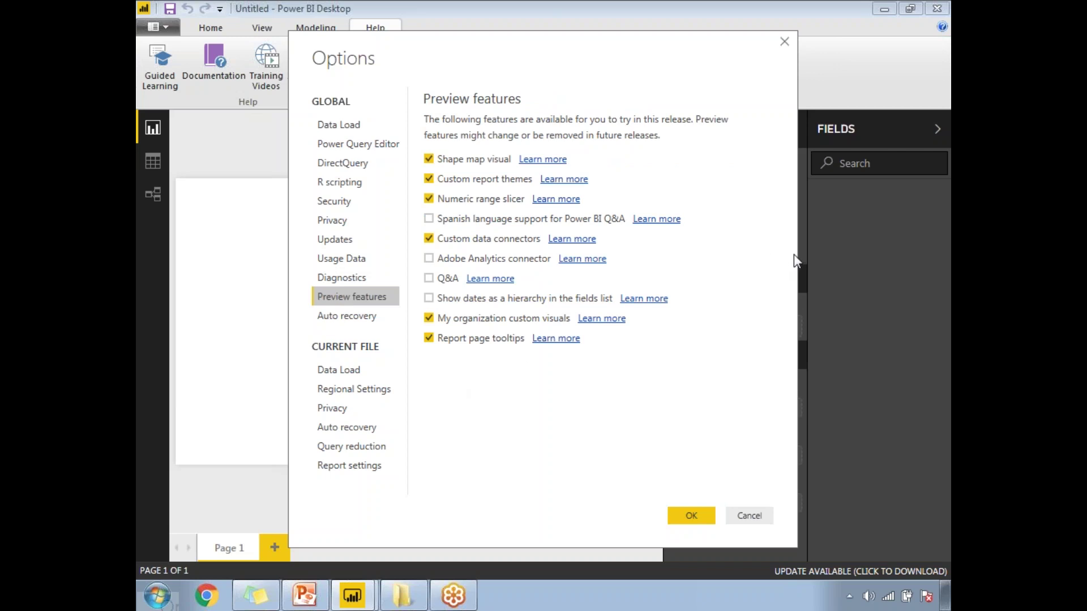
{"action": "mouse_move", "coordinate": [421, 353]}
{"action": "left_mouse_down"}
{"action": "mouse_move", "coordinate": [582, 356]}
{"action": "mouse_move", "coordinate": [585, 345]}
{"action": "mouse_move", "coordinate": [533, 320]}
{"action": "mouse_move", "coordinate": [439, 317]}
{"action": "mouse_move", "coordinate": [414, 326]}
{"action": "mouse_move", "coordinate": [405, 365]}
{"action": "mouse_move", "coordinate": [464, 354]}
{"action": "mouse_move", "coordinate": [422, 333]}
{"action": "mouse_move", "coordinate": [435, 343]}
{"action": "mouse_move", "coordinate": [443, 320]}
{"action": "left_mouse_up"}
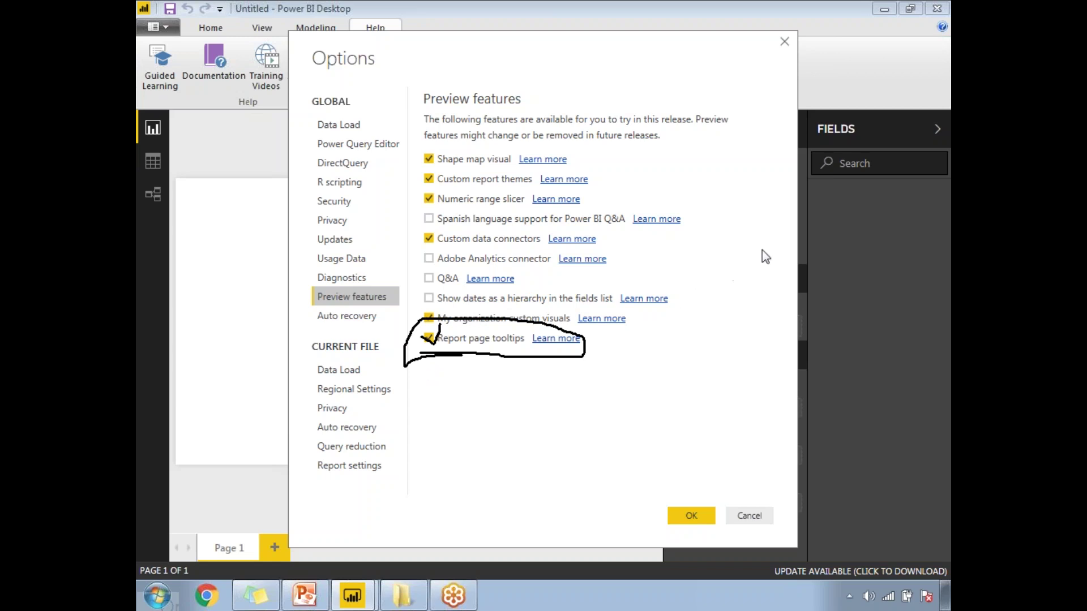
{"action": "key", "text": "Escape"}
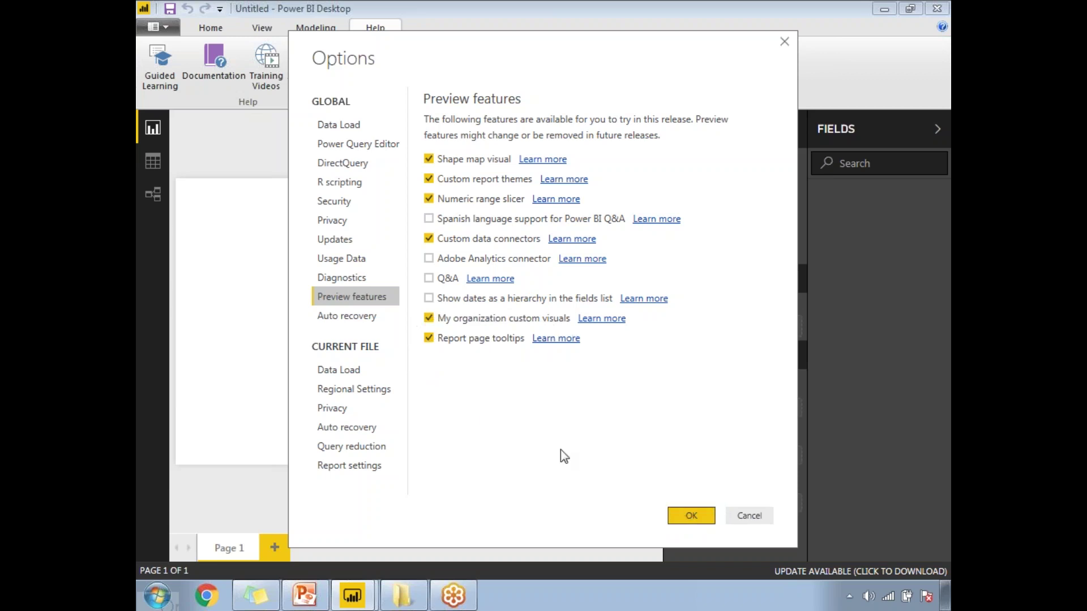
{"action": "left_click", "coordinate": [691, 517]}
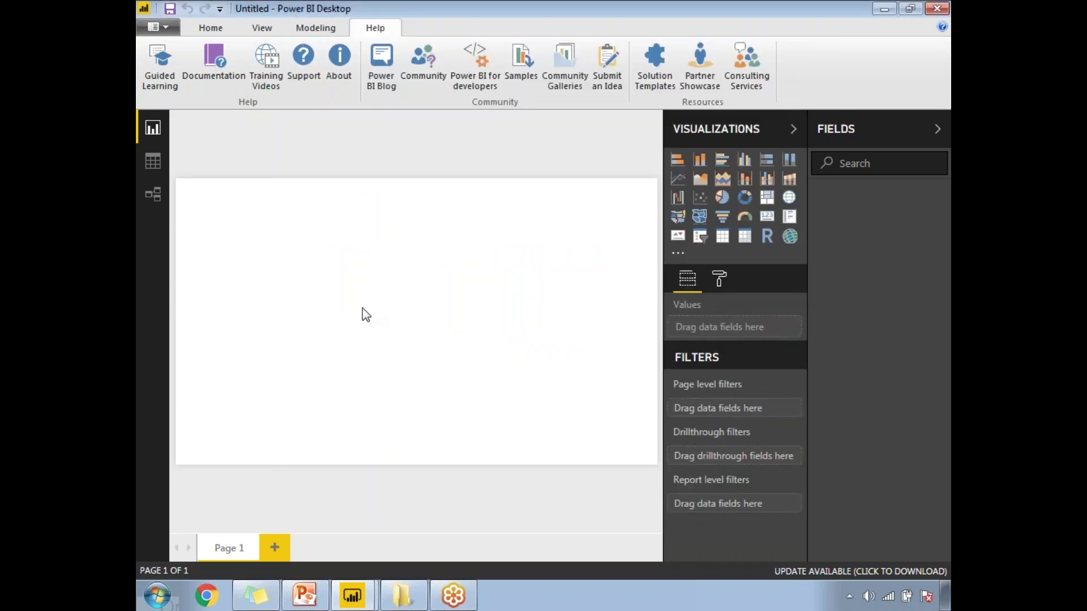
Connect to the .\SQL2012 server through the Get Data SQL Server source.
{"action": "left_click", "coordinate": [221, 27]}
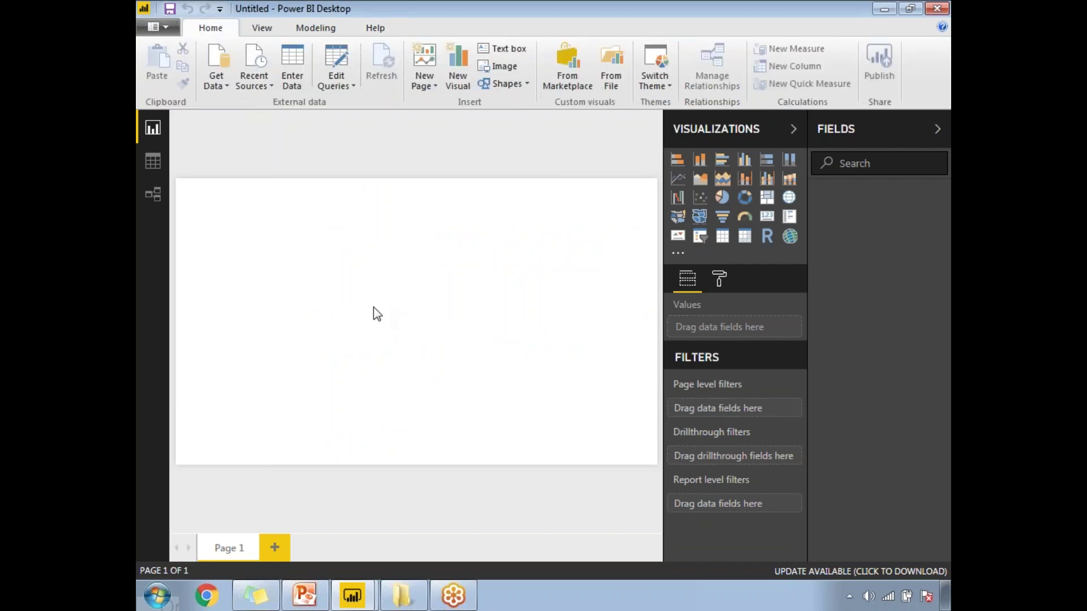
{"action": "left_click", "coordinate": [222, 88]}
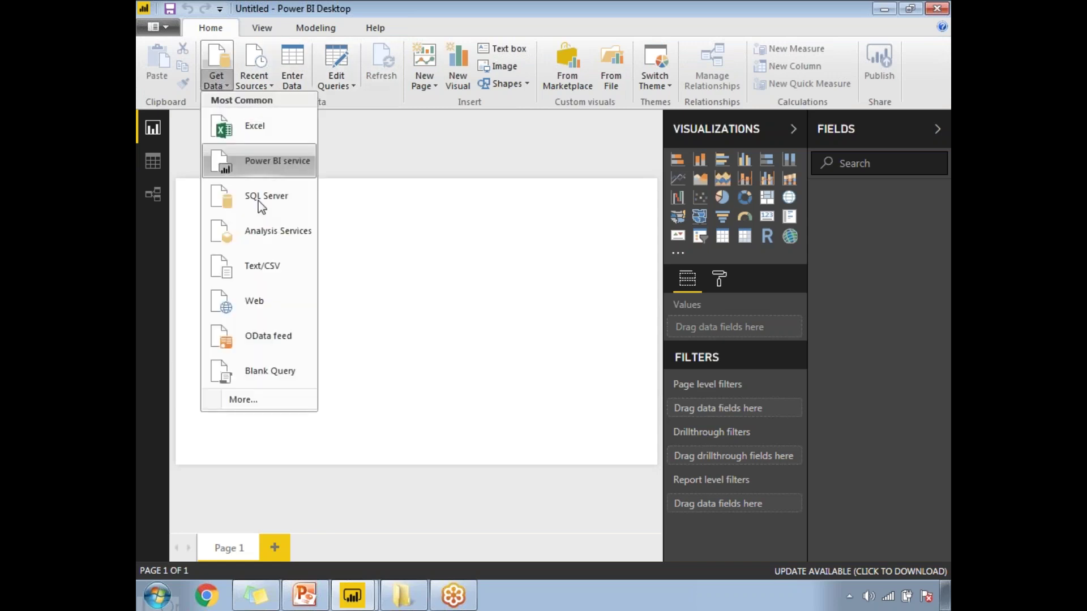
{"action": "left_click", "coordinate": [260, 207]}
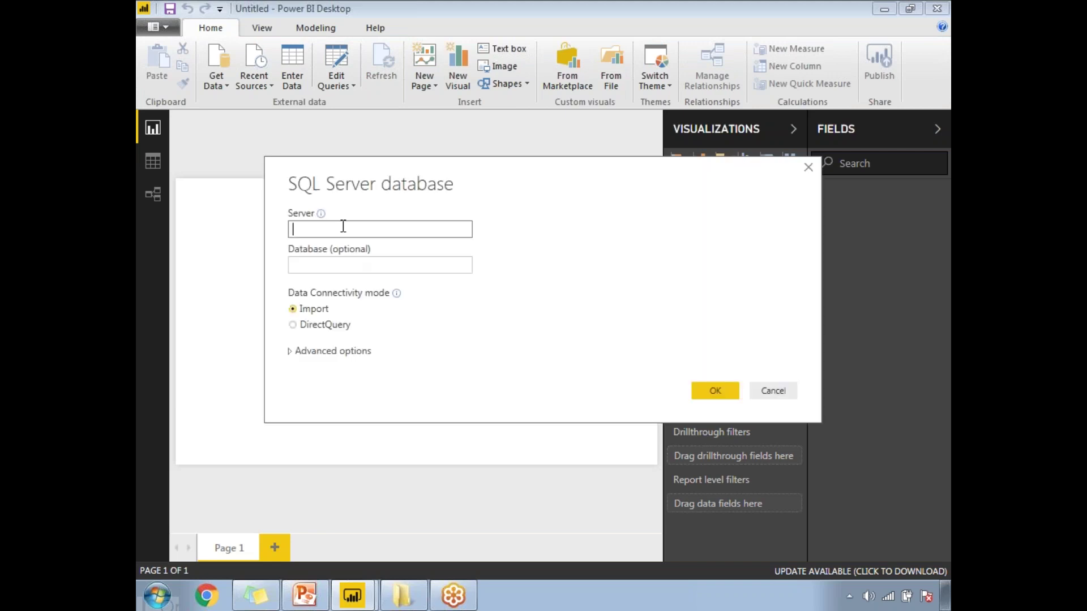
{"action": "type", "text": ".\\SQL2012"}
{"action": "left_click", "coordinate": [708, 389]}
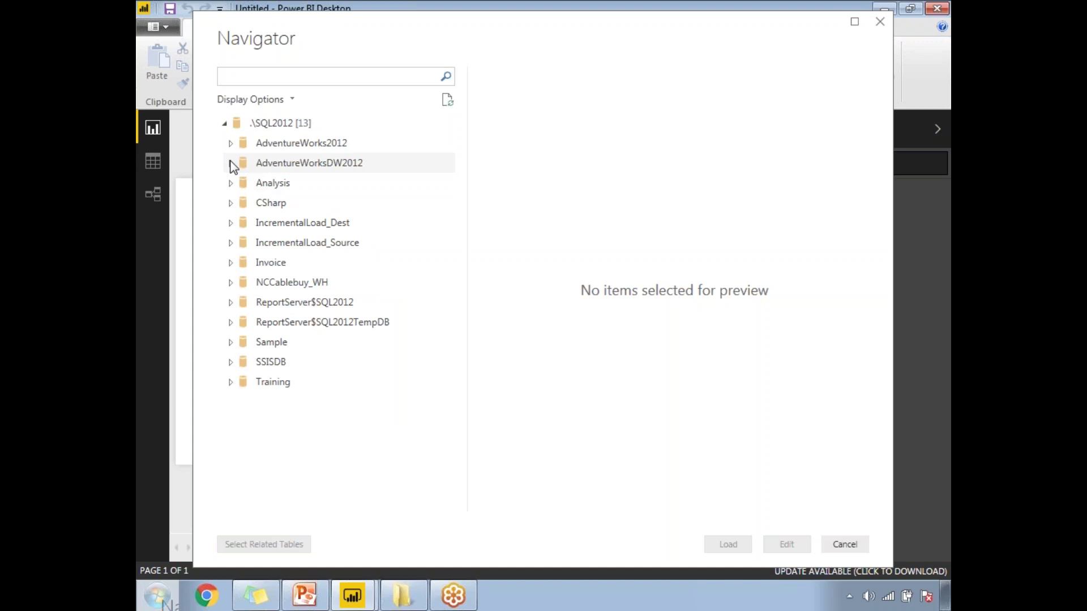
Expand AdventureWorksDW2012 and tick DimDate, DimProduct, DimProductCategory, DimProductSubcategory and FactInternetSales.
{"action": "left_click", "coordinate": [232, 165]}
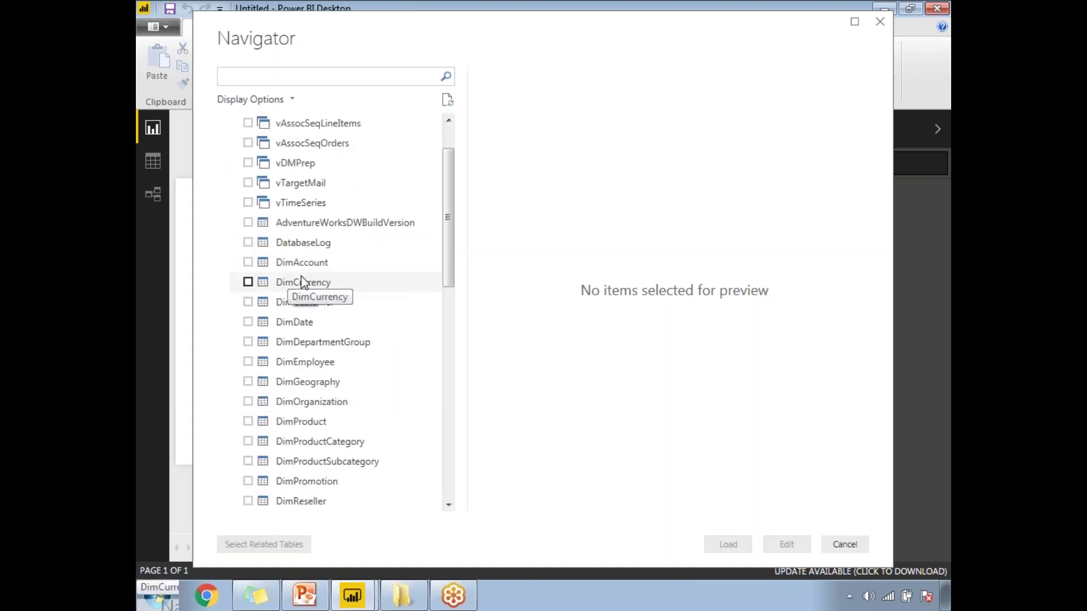
{"action": "scroll", "coordinate": [347, 283], "scroll_direction": "down", "scroll_amount": 2}
{"action": "scroll", "coordinate": [344, 280], "scroll_direction": "down", "scroll_amount": 1}
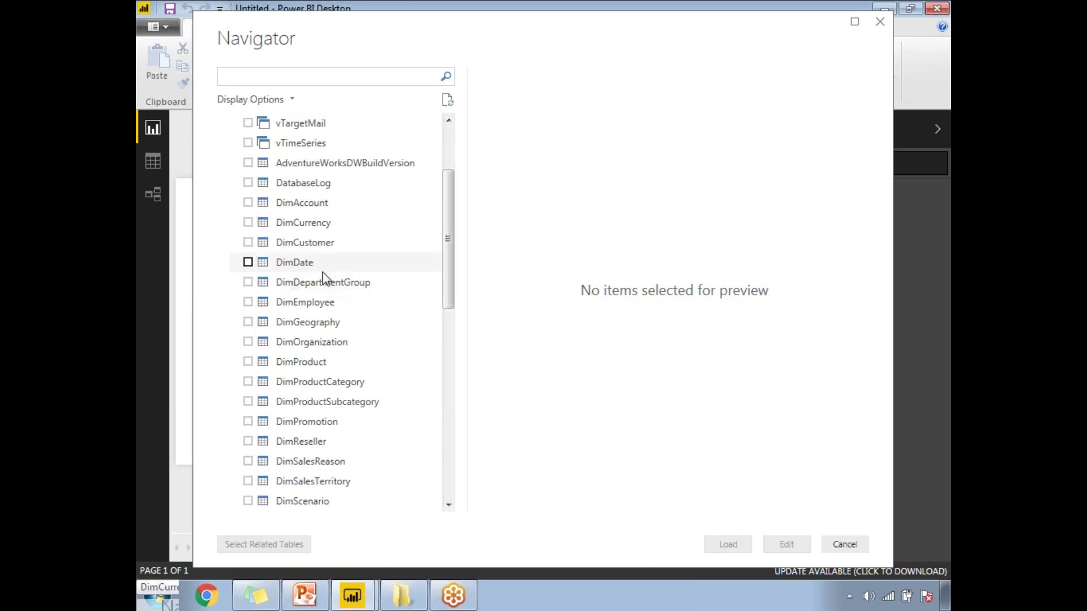
{"action": "left_click", "coordinate": [248, 262]}
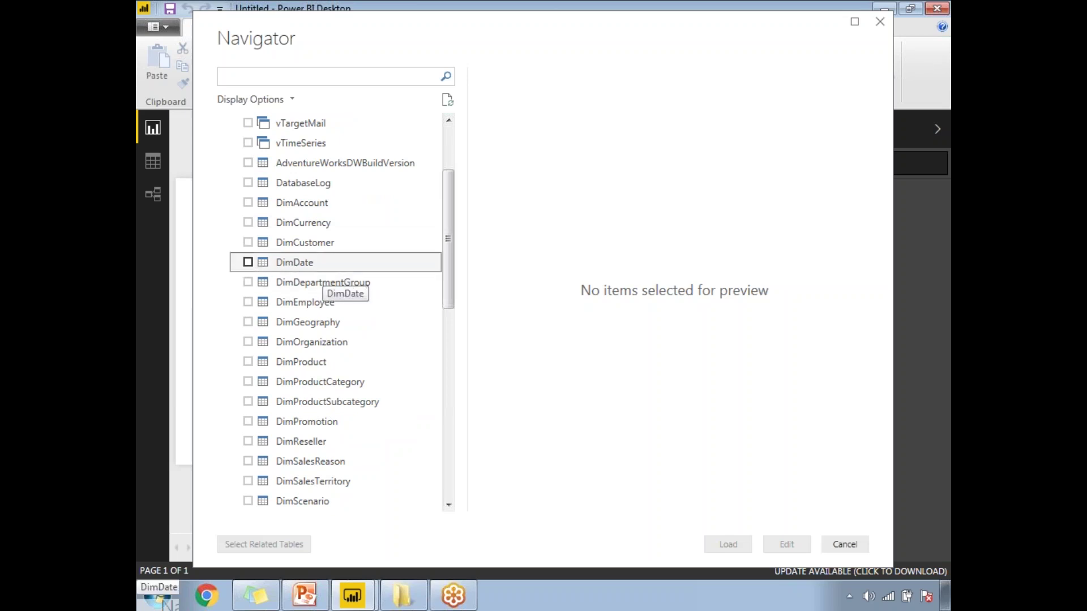
{"action": "left_click", "coordinate": [248, 362]}
{"action": "scroll", "coordinate": [248, 340], "scroll_direction": "down", "scroll_amount": 1}
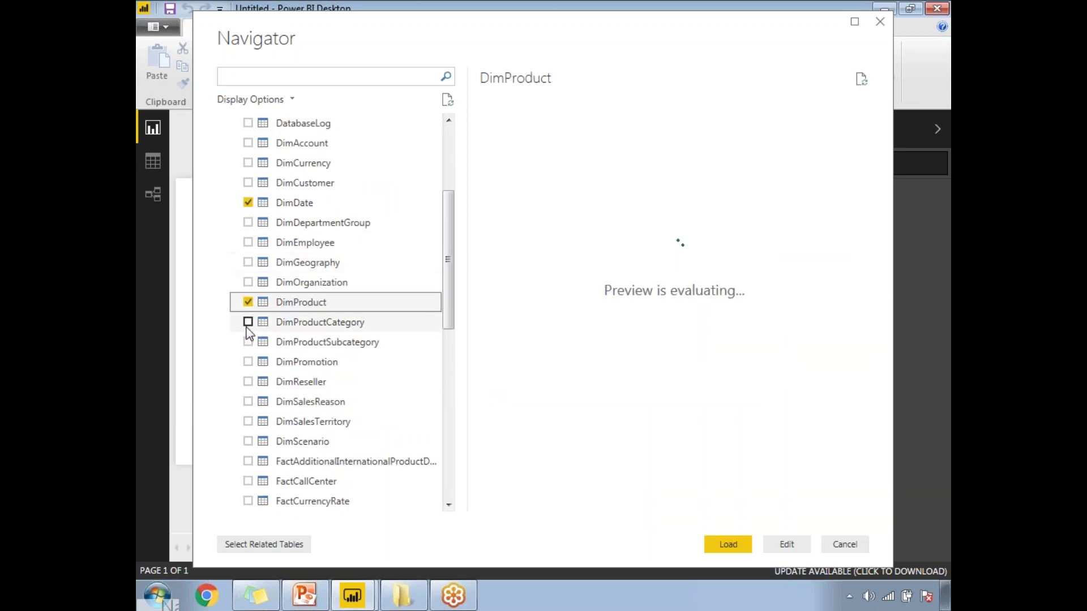
{"action": "left_click", "coordinate": [248, 322]}
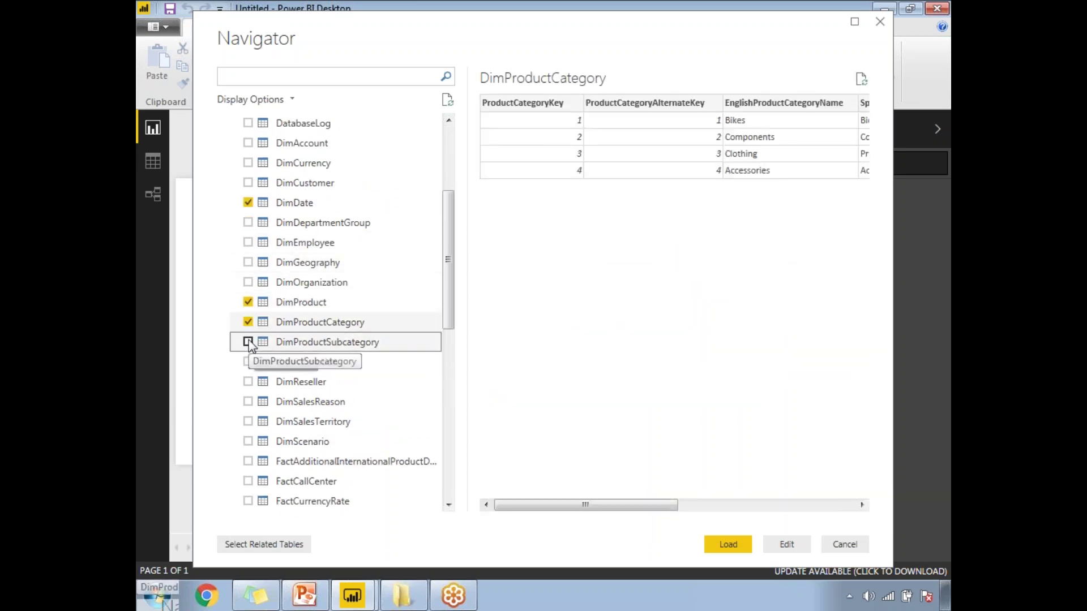
{"action": "left_click", "coordinate": [248, 342]}
{"action": "scroll", "coordinate": [346, 289], "scroll_direction": "down", "scroll_amount": 1}
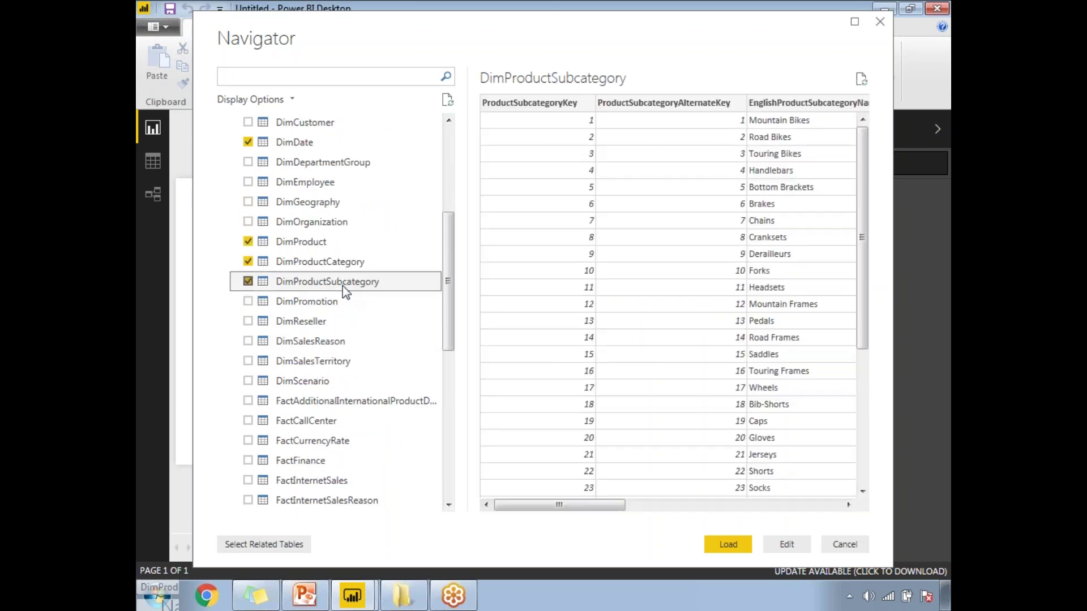
{"action": "scroll", "coordinate": [346, 288], "scroll_direction": "down", "scroll_amount": 1}
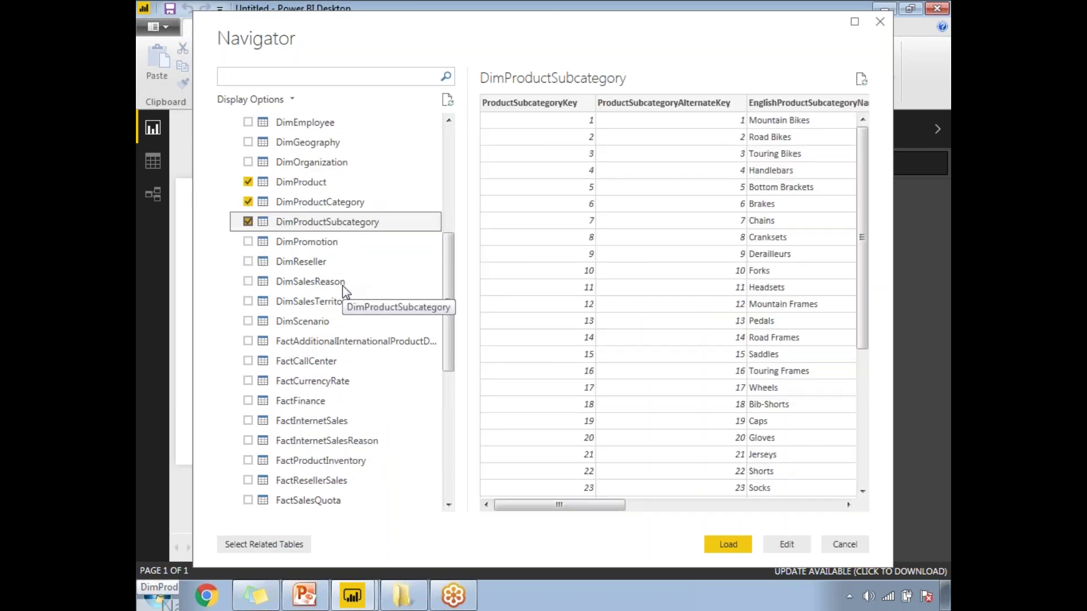
{"action": "left_click", "coordinate": [252, 425]}
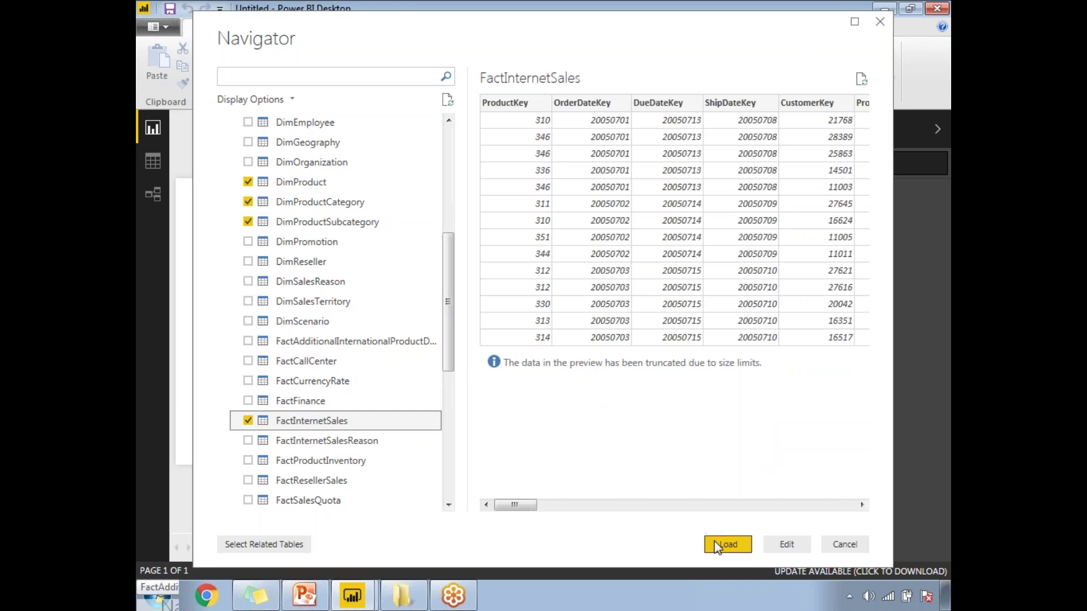
Load the five selected tables and highlight them in the Fields pane.
{"action": "mouse_move", "coordinate": [512, 505]}
{"action": "left_mouse_down"}
{"action": "mouse_move", "coordinate": [719, 522]}
{"action": "mouse_move", "coordinate": [512, 508]}
{"action": "left_mouse_up"}
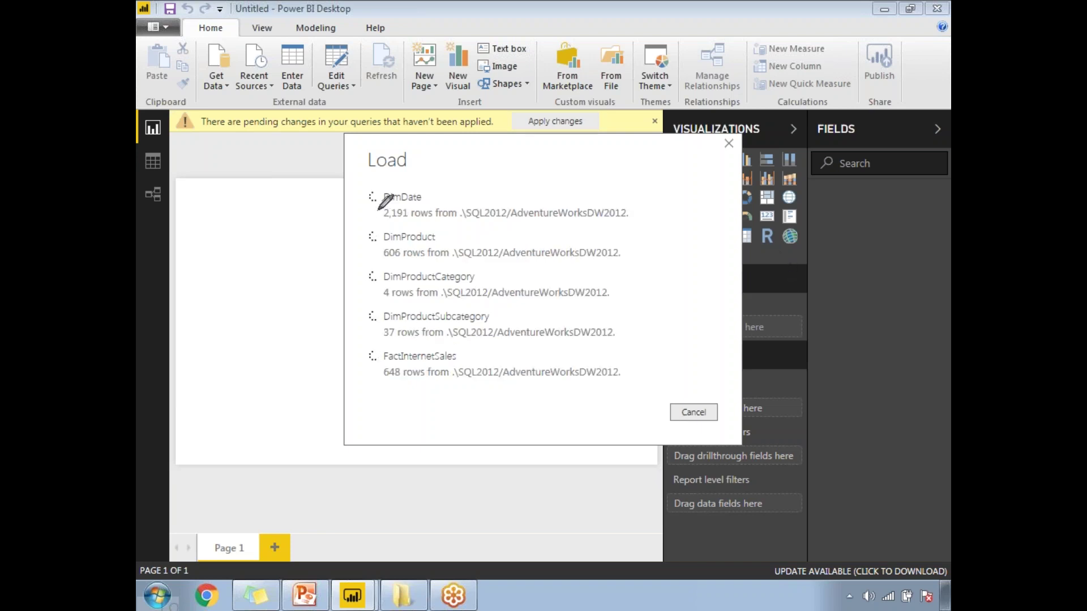
{"action": "mouse_move", "coordinate": [349, 232]}
{"action": "left_mouse_down"}
{"action": "mouse_move", "coordinate": [343, 281]}
{"action": "mouse_move", "coordinate": [385, 388]}
{"action": "left_mouse_up"}
{"action": "left_click_drag", "start_coordinate": [368, 183], "coordinate": [374, 191]}
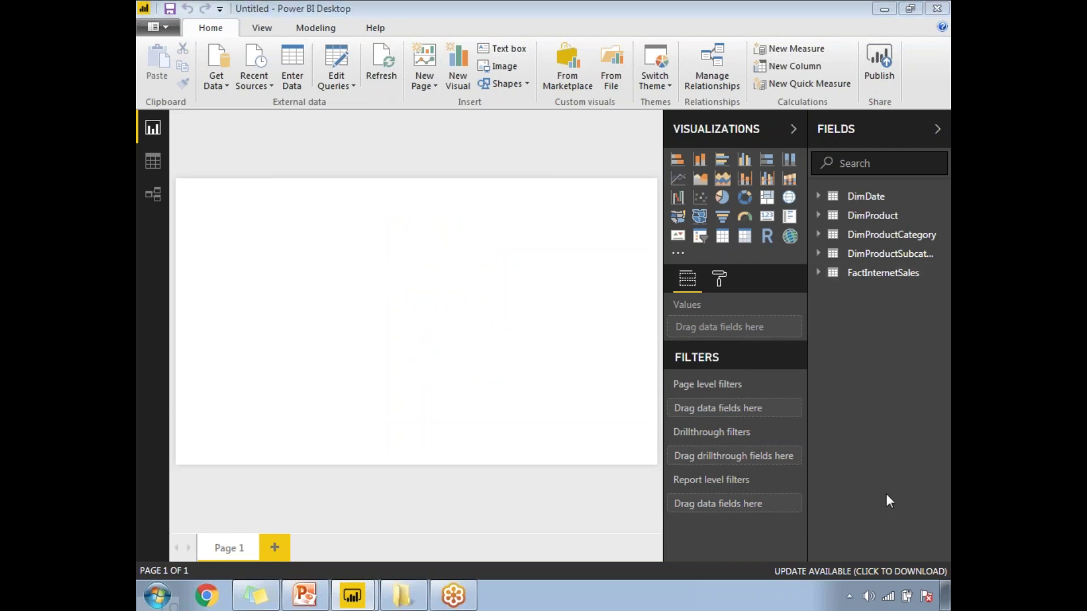
{"action": "mouse_move", "coordinate": [836, 181]}
{"action": "left_mouse_down"}
{"action": "mouse_move", "coordinate": [798, 244]}
{"action": "mouse_move", "coordinate": [817, 313]}
{"action": "mouse_move", "coordinate": [943, 261]}
{"action": "mouse_move", "coordinate": [920, 206]}
{"action": "mouse_move", "coordinate": [837, 183]}
{"action": "left_mouse_up"}
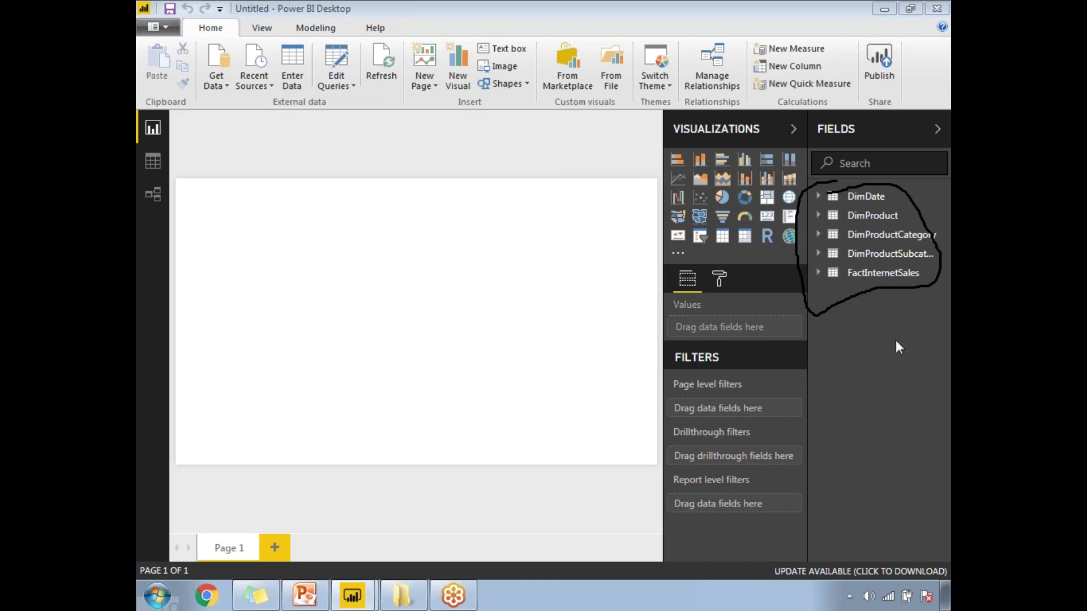
{"action": "key", "text": "Escape"}
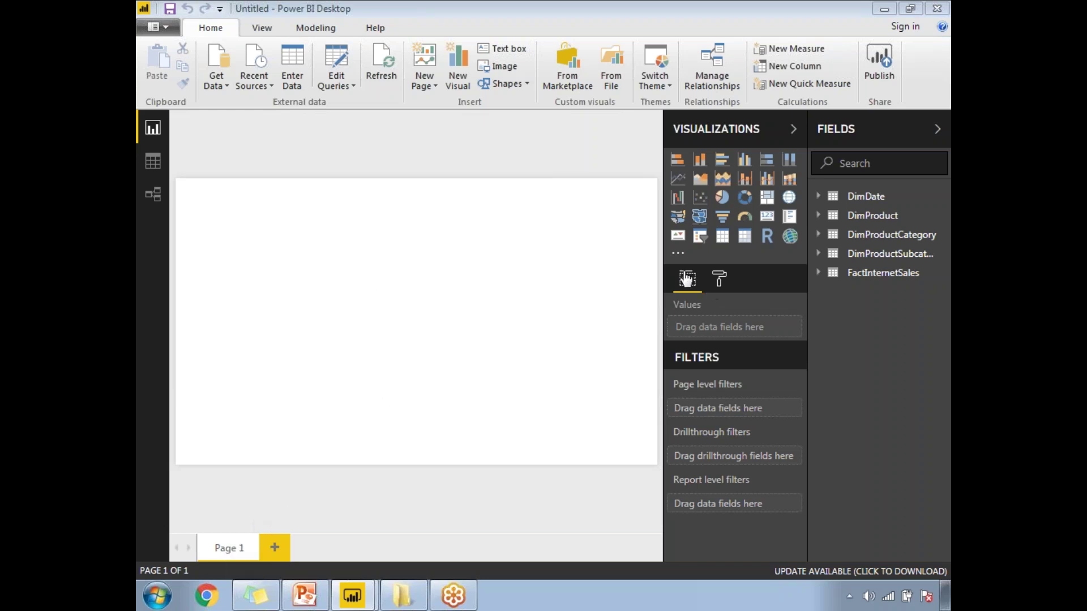
Change the page size type from 16:9 to Tooltip in the Format pane's Page Size section.
{"action": "key", "text": "ctrl+2"}
{"action": "mouse_move", "coordinate": [680, 268]}
{"action": "left_mouse_down"}
{"action": "mouse_move", "coordinate": [680, 290]}
{"action": "mouse_move", "coordinate": [699, 292]}
{"action": "mouse_move", "coordinate": [690, 263]}
{"action": "mouse_move", "coordinate": [728, 294]}
{"action": "mouse_move", "coordinate": [714, 272]}
{"action": "left_mouse_up"}
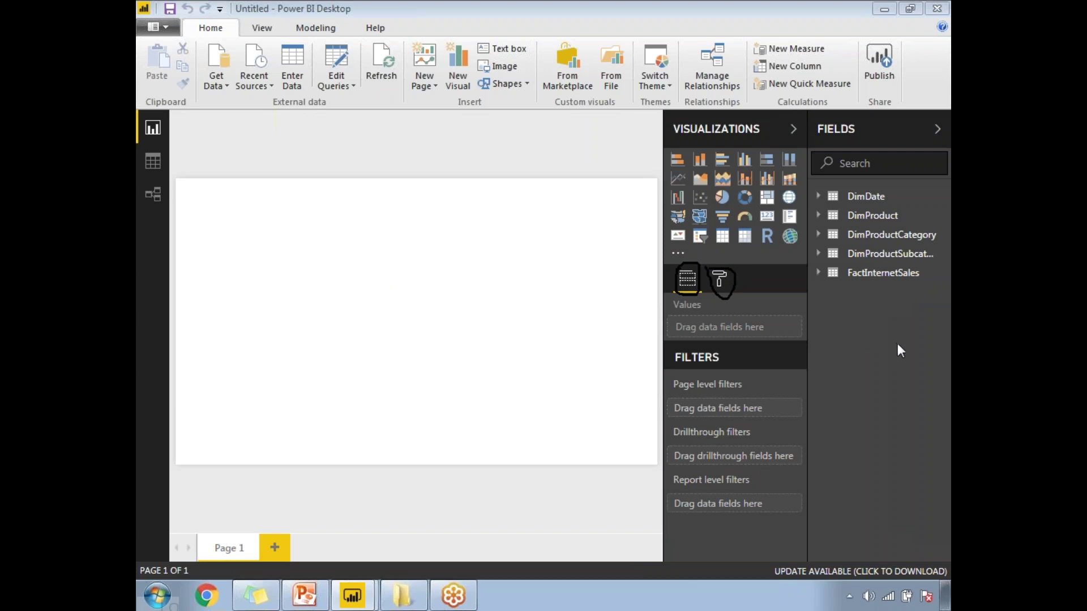
{"action": "key", "text": "Escape"}
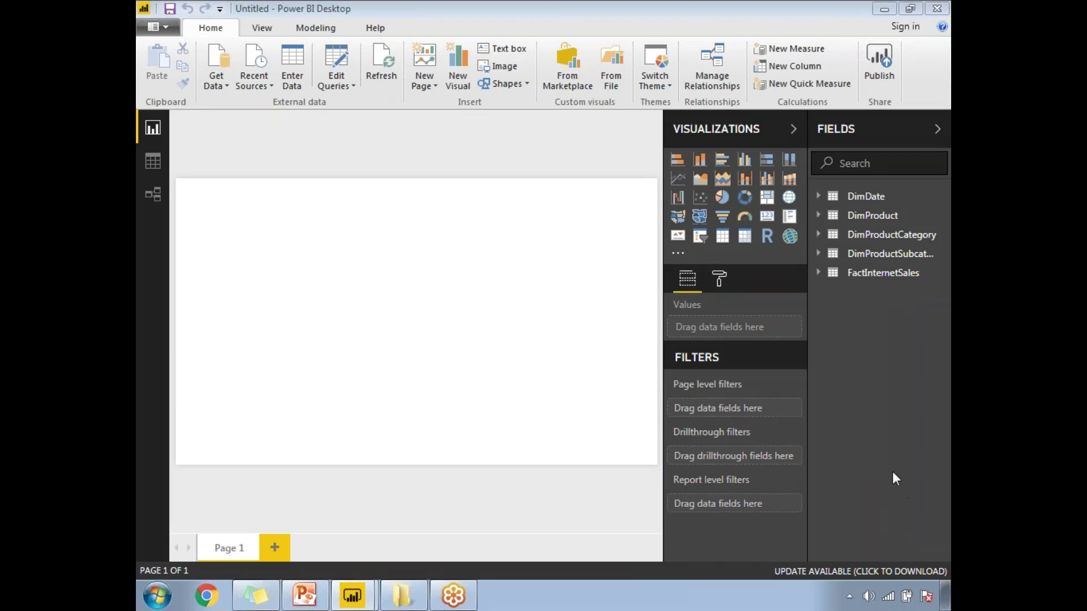
{"action": "left_click", "coordinate": [719, 280]}
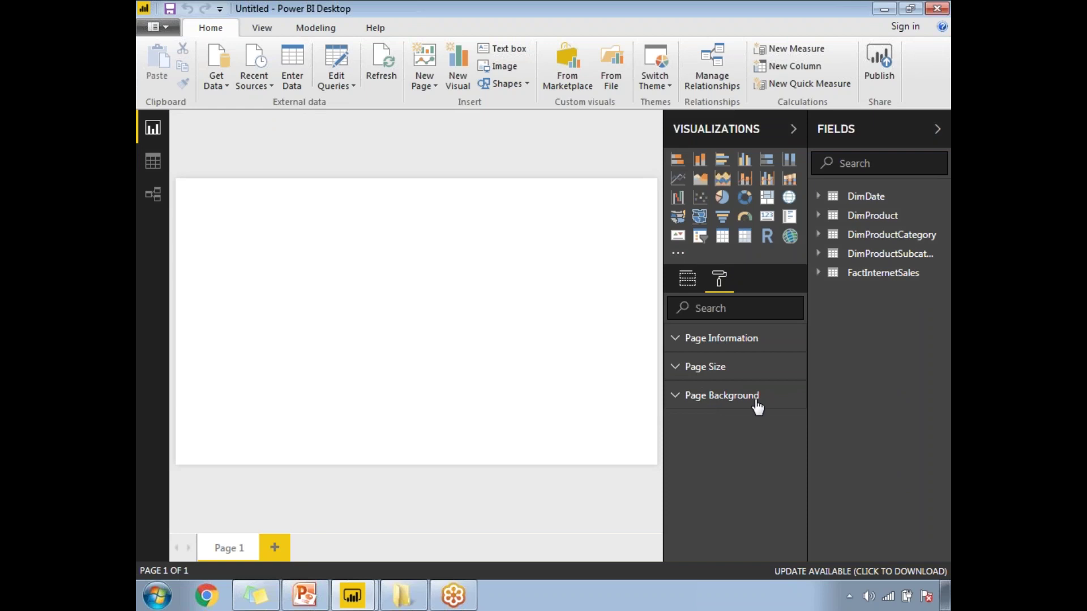
{"action": "left_click", "coordinate": [677, 368]}
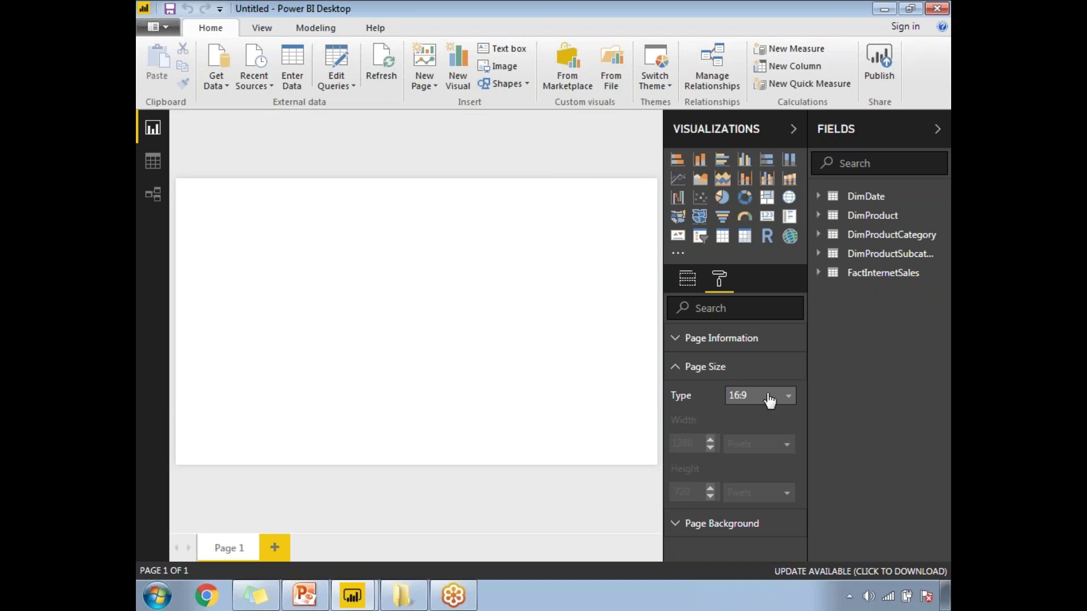
{"action": "left_click", "coordinate": [788, 403]}
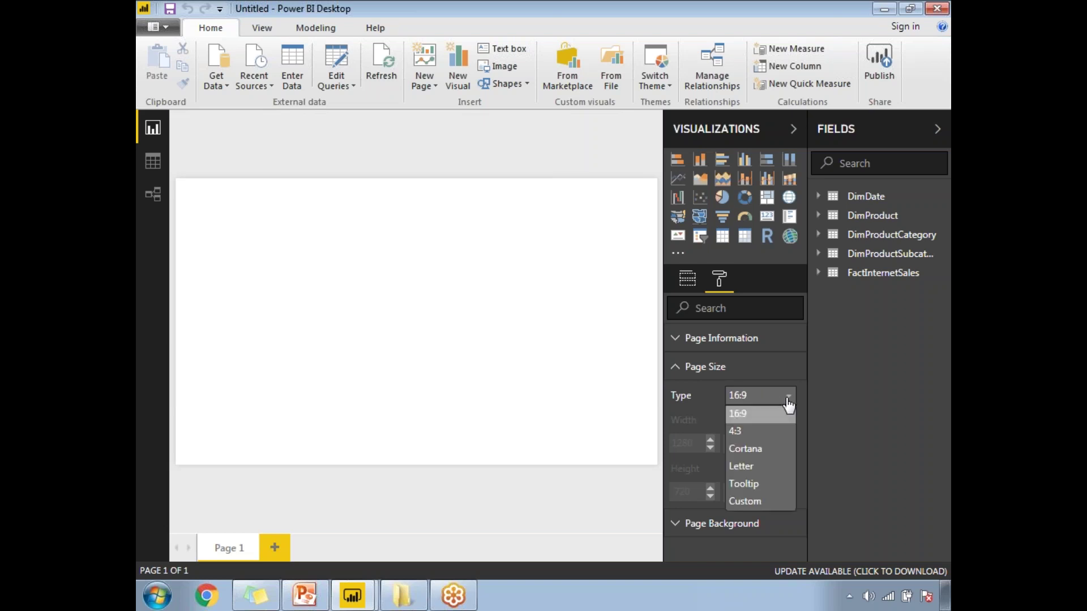
{"action": "left_click", "coordinate": [748, 485]}
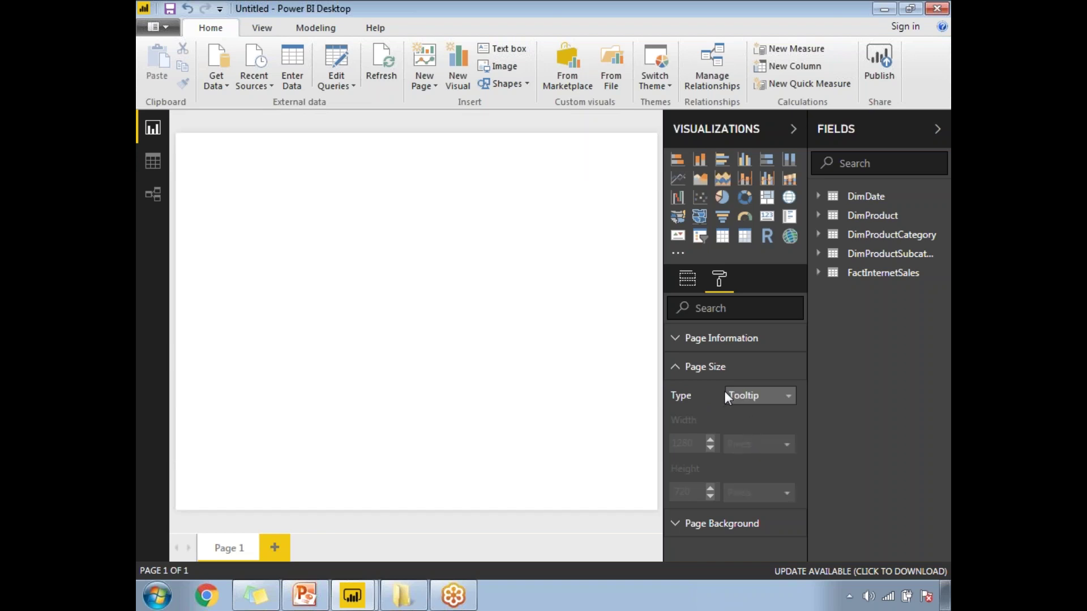
Switch the Tooltip toggle On under Page Information and annotate the resulting page.
{"action": "left_click", "coordinate": [676, 339]}
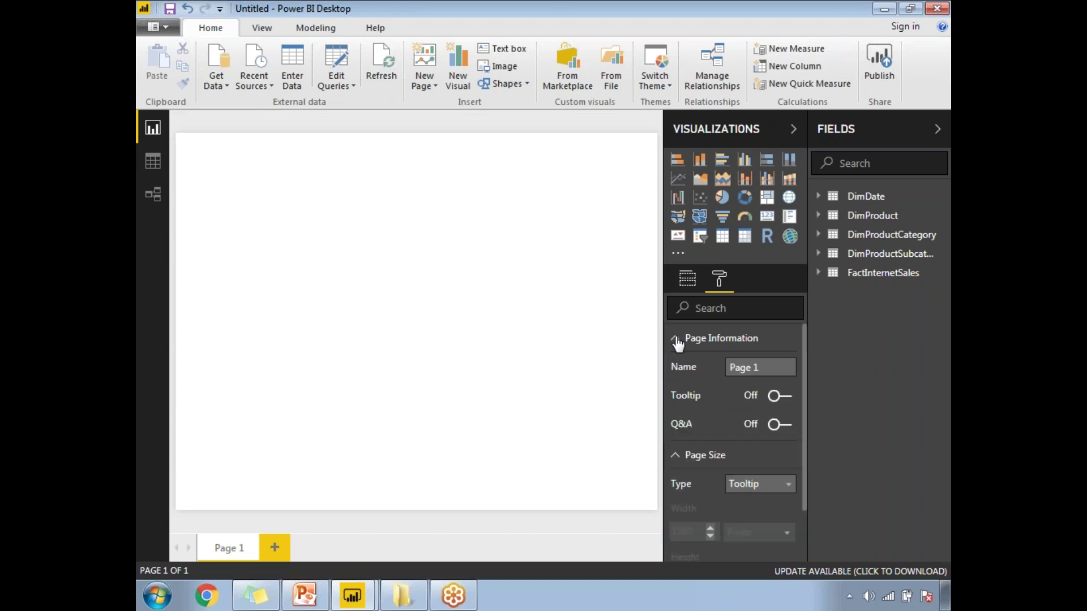
{"action": "left_click", "coordinate": [789, 405]}
{"action": "key", "text": "ctrl+2"}
{"action": "mouse_move", "coordinate": [692, 472]}
{"action": "left_mouse_down"}
{"action": "mouse_move", "coordinate": [673, 482]}
{"action": "mouse_move", "coordinate": [694, 507]}
{"action": "left_mouse_up"}
{"action": "mouse_move", "coordinate": [795, 497]}
{"action": "left_mouse_down"}
{"action": "mouse_move", "coordinate": [784, 460]}
{"action": "mouse_move", "coordinate": [685, 464]}
{"action": "left_mouse_up"}
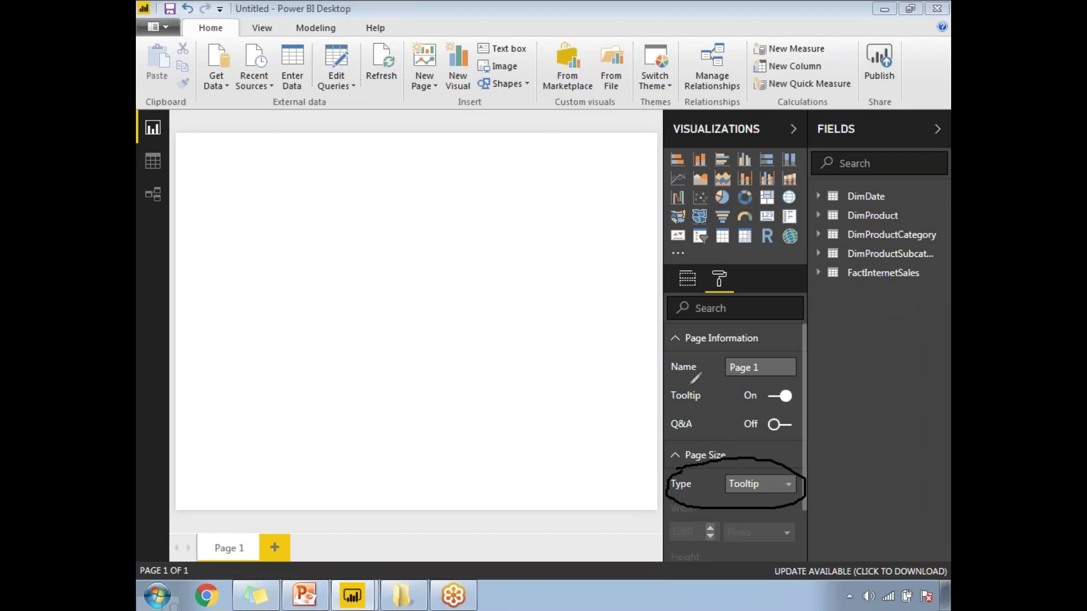
{"action": "mouse_move", "coordinate": [672, 385]}
{"action": "left_mouse_down"}
{"action": "mouse_move", "coordinate": [686, 413]}
{"action": "mouse_move", "coordinate": [791, 419]}
{"action": "mouse_move", "coordinate": [798, 385]}
{"action": "mouse_move", "coordinate": [742, 381]}
{"action": "left_mouse_up"}
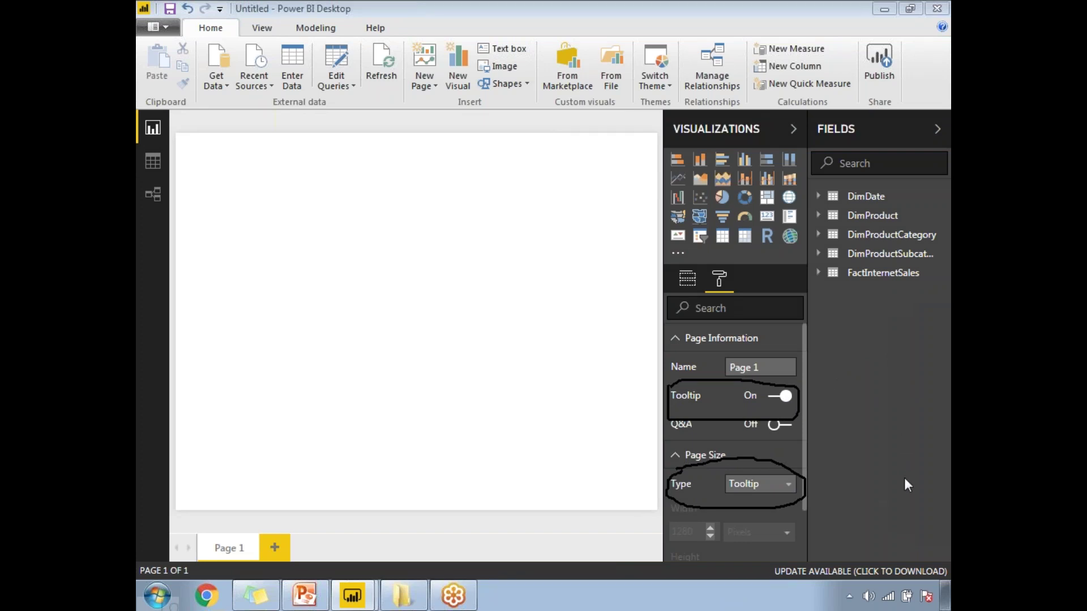
{"action": "key", "text": "Escape"}
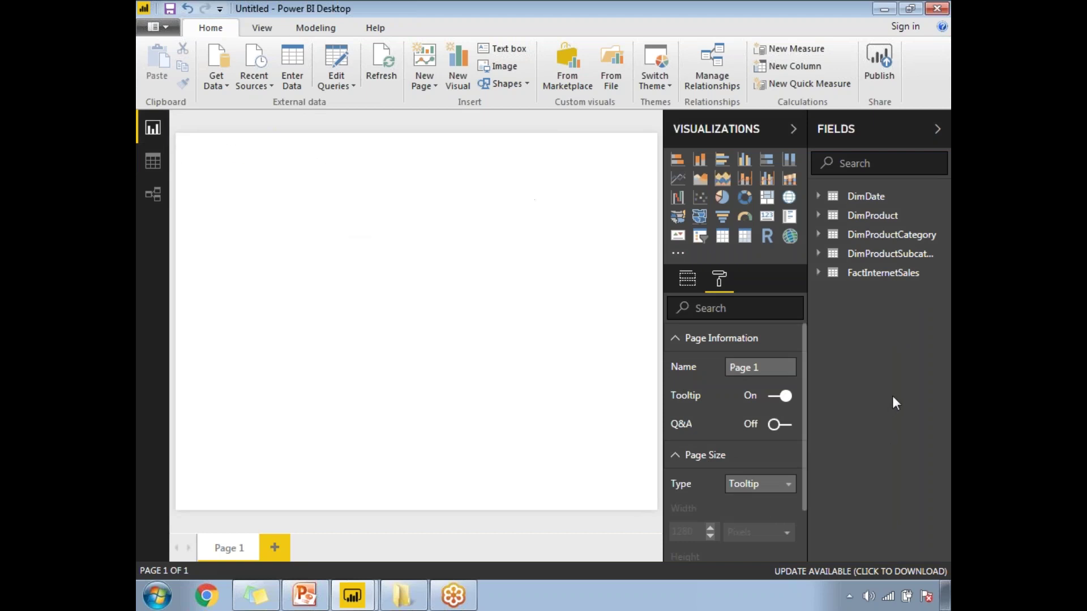
{"action": "key", "text": "ctrl+2"}
{"action": "left_click_drag", "start_coordinate": [176, 138], "coordinate": [166, 316]}
{"action": "mouse_move", "coordinate": [166, 337]}
{"action": "left_mouse_down"}
{"action": "mouse_move", "coordinate": [164, 373]}
{"action": "mouse_move", "coordinate": [190, 488]}
{"action": "mouse_move", "coordinate": [392, 532]}
{"action": "mouse_move", "coordinate": [589, 497]}
{"action": "mouse_move", "coordinate": [662, 294]}
{"action": "mouse_move", "coordinate": [610, 158]}
{"action": "left_mouse_up"}
{"action": "mouse_move", "coordinate": [398, 109]}
{"action": "left_mouse_down"}
{"action": "mouse_move", "coordinate": [235, 111]}
{"action": "mouse_move", "coordinate": [177, 149]}
{"action": "left_mouse_up"}
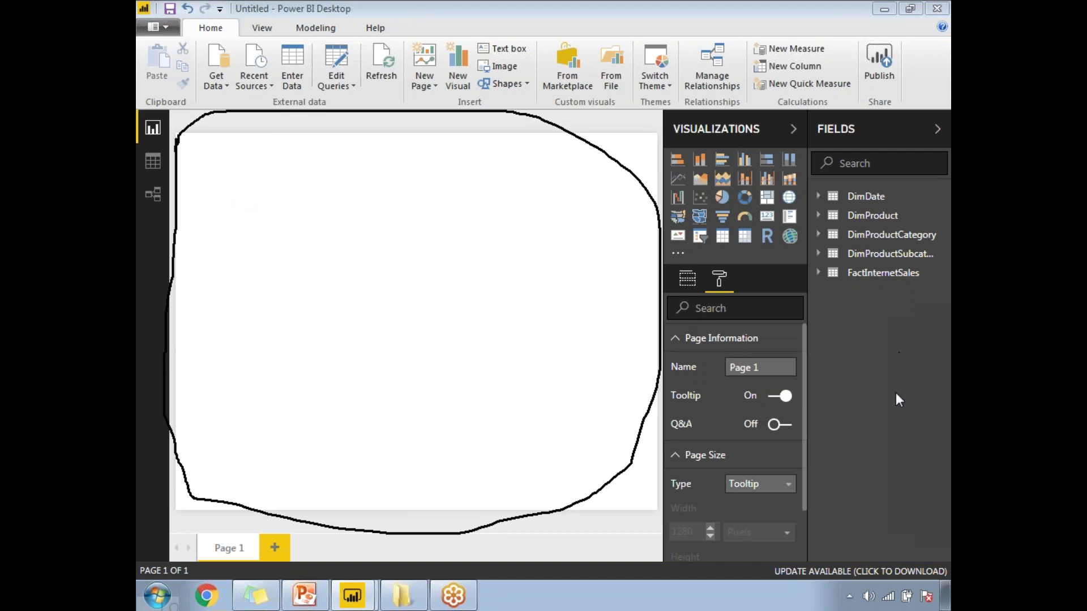
{"action": "key", "text": "Escape"}
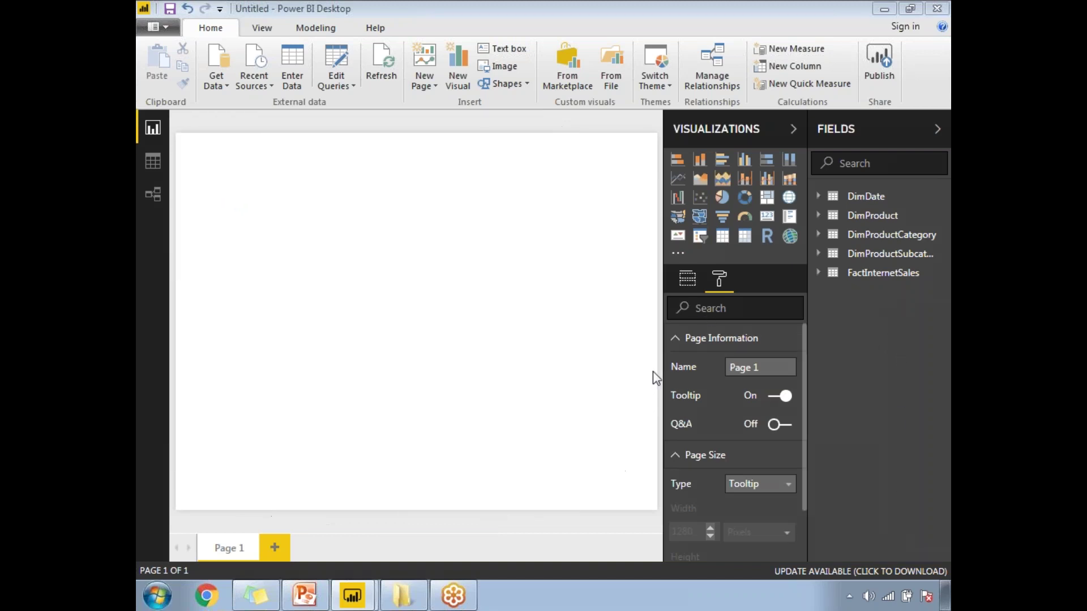
Set the View tab's Page View to Actual Size for the tooltip page.
{"action": "left_click", "coordinate": [262, 29]}
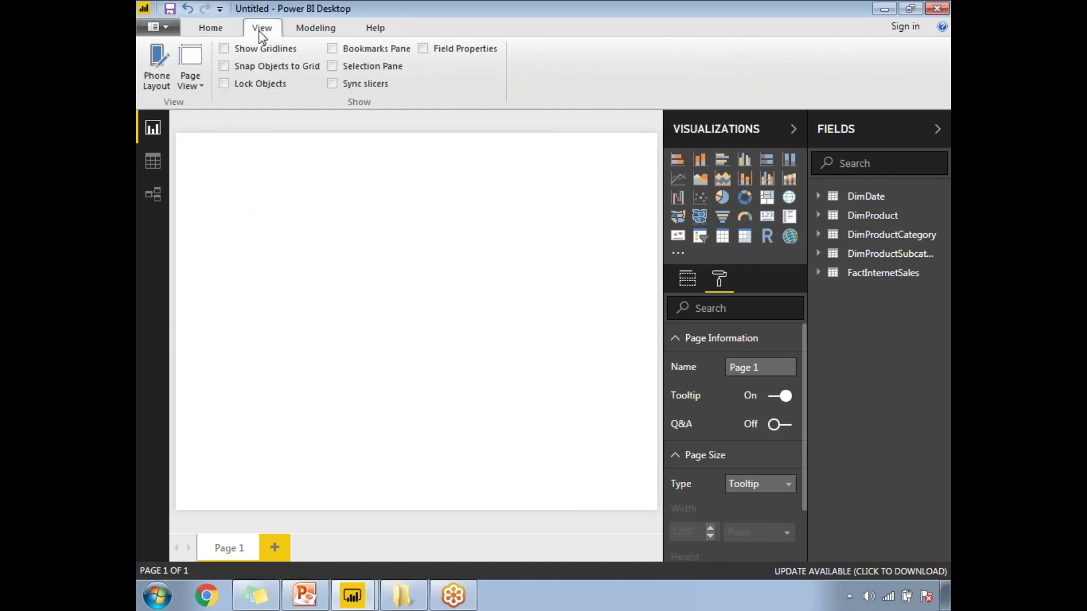
{"action": "left_click", "coordinate": [199, 87]}
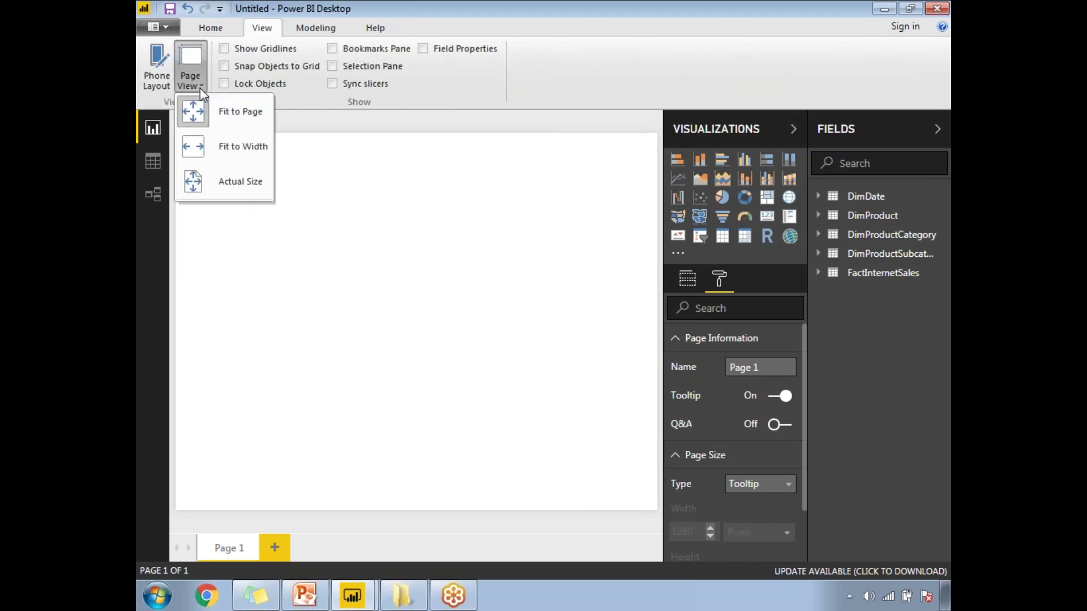
{"action": "left_click", "coordinate": [227, 182]}
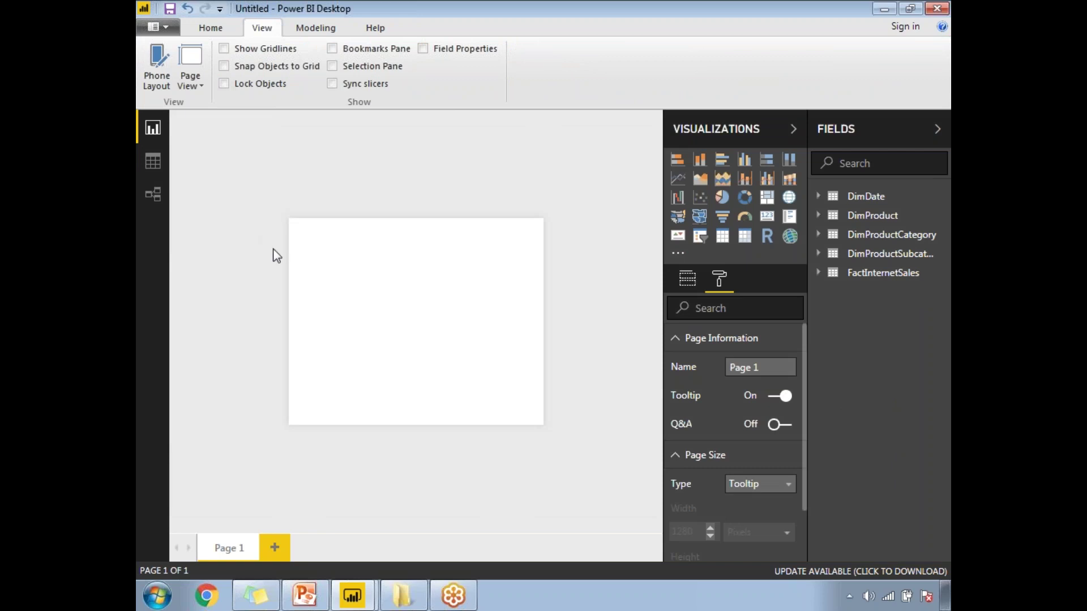
{"action": "key", "text": "ctrl+2"}
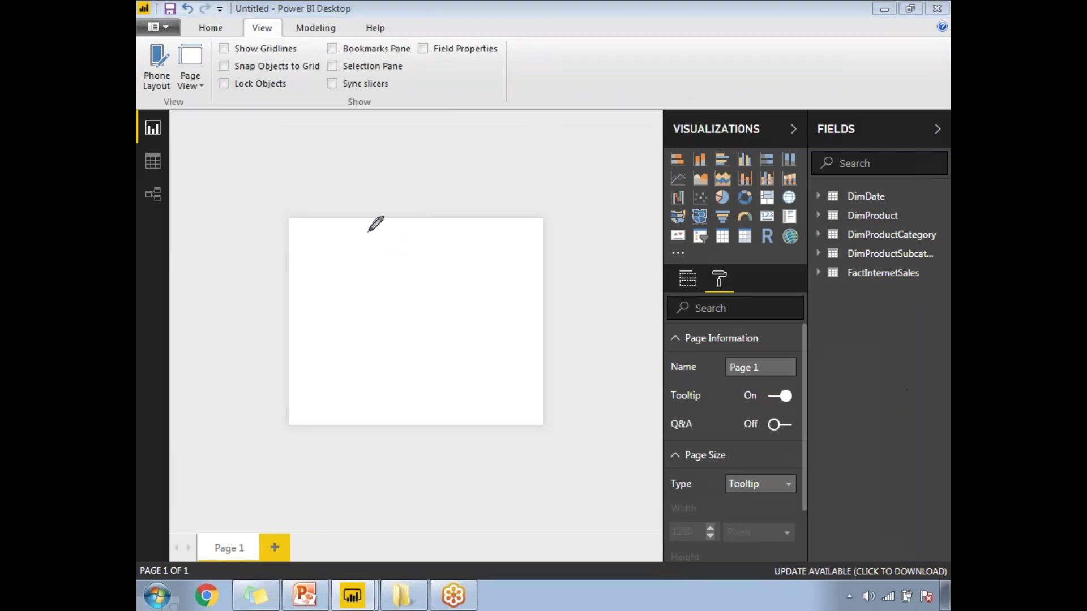
{"action": "mouse_move", "coordinate": [297, 205]}
{"action": "left_mouse_down"}
{"action": "mouse_move", "coordinate": [273, 232]}
{"action": "mouse_move", "coordinate": [276, 368]}
{"action": "mouse_move", "coordinate": [344, 450]}
{"action": "mouse_move", "coordinate": [484, 467]}
{"action": "mouse_move", "coordinate": [532, 417]}
{"action": "mouse_move", "coordinate": [566, 232]}
{"action": "mouse_move", "coordinate": [407, 170]}
{"action": "mouse_move", "coordinate": [291, 207]}
{"action": "left_mouse_up"}
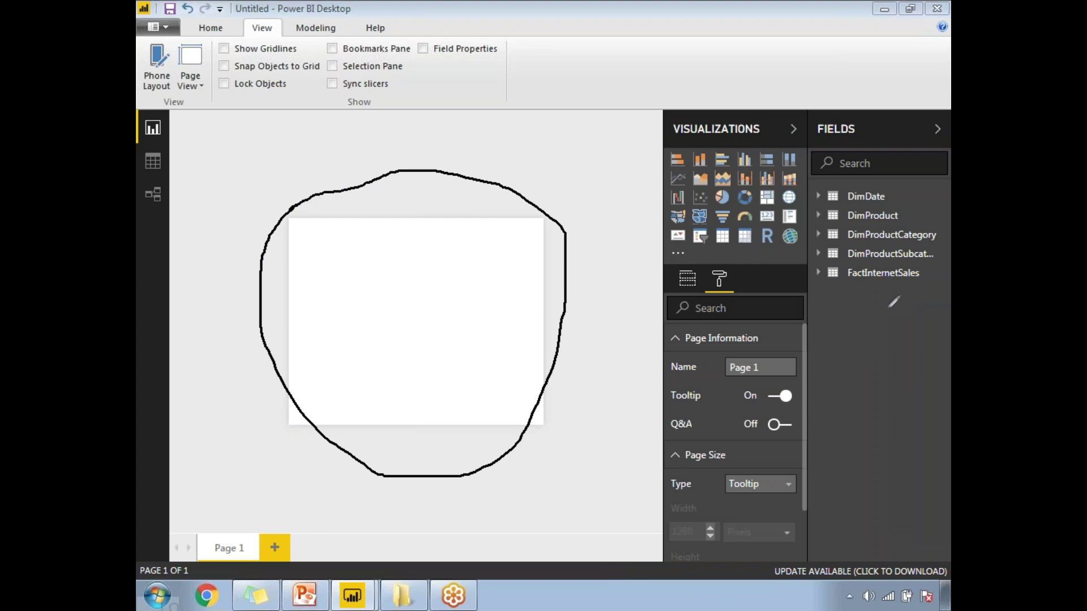
{"action": "key", "text": "Escape"}
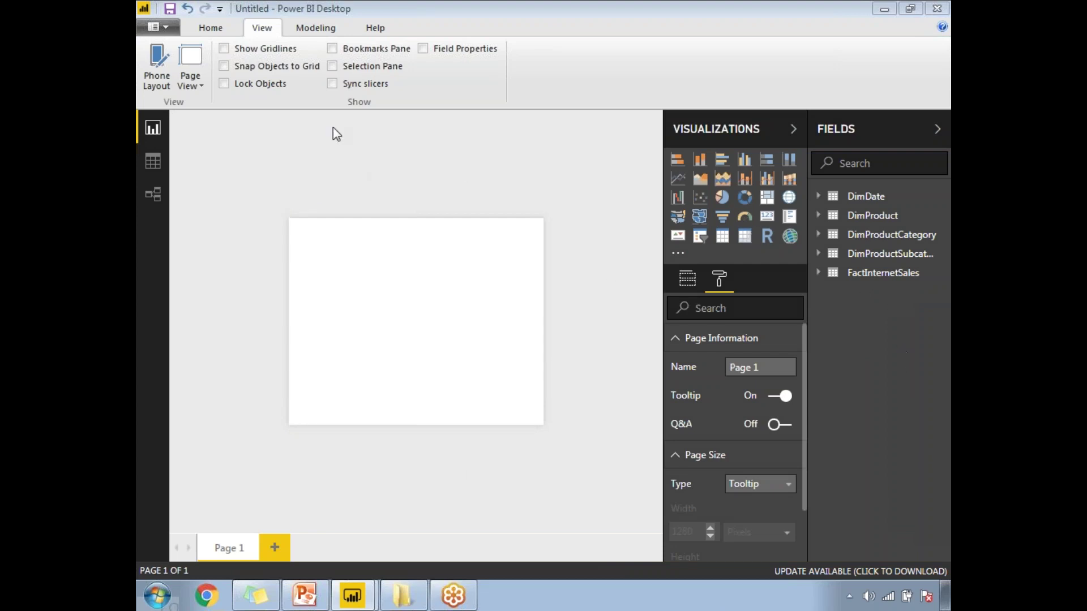
{"action": "left_click", "coordinate": [195, 88]}
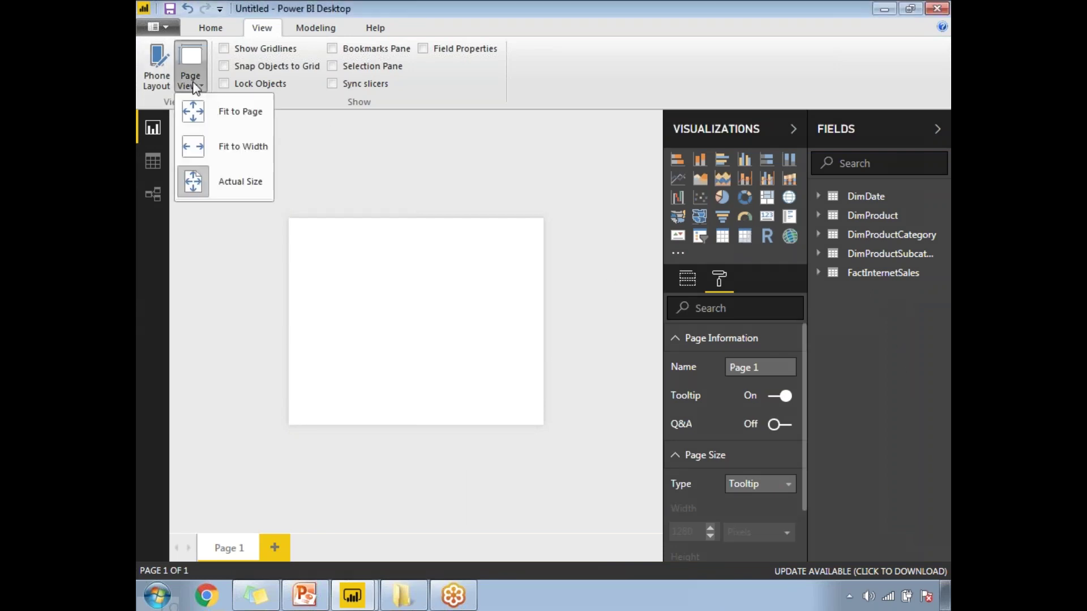
{"action": "left_click", "coordinate": [379, 304]}
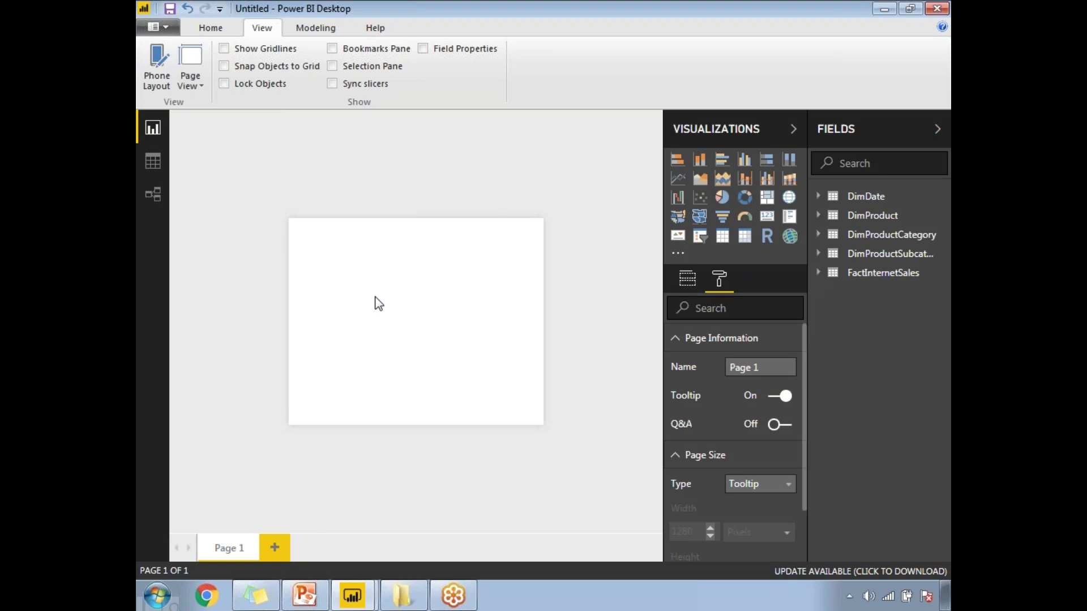
Add a trial stacked bar chart, check its format options, then delete it.
{"action": "left_click", "coordinate": [680, 164]}
{"action": "left_click", "coordinate": [719, 279]}
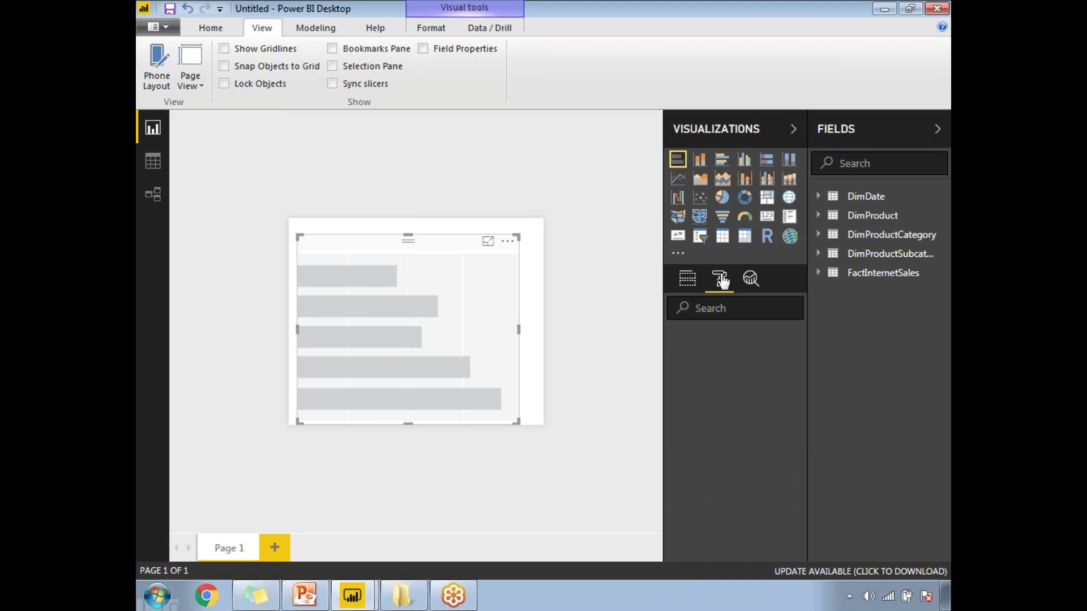
{"action": "left_click", "coordinate": [524, 312]}
{"action": "left_click", "coordinate": [440, 310]}
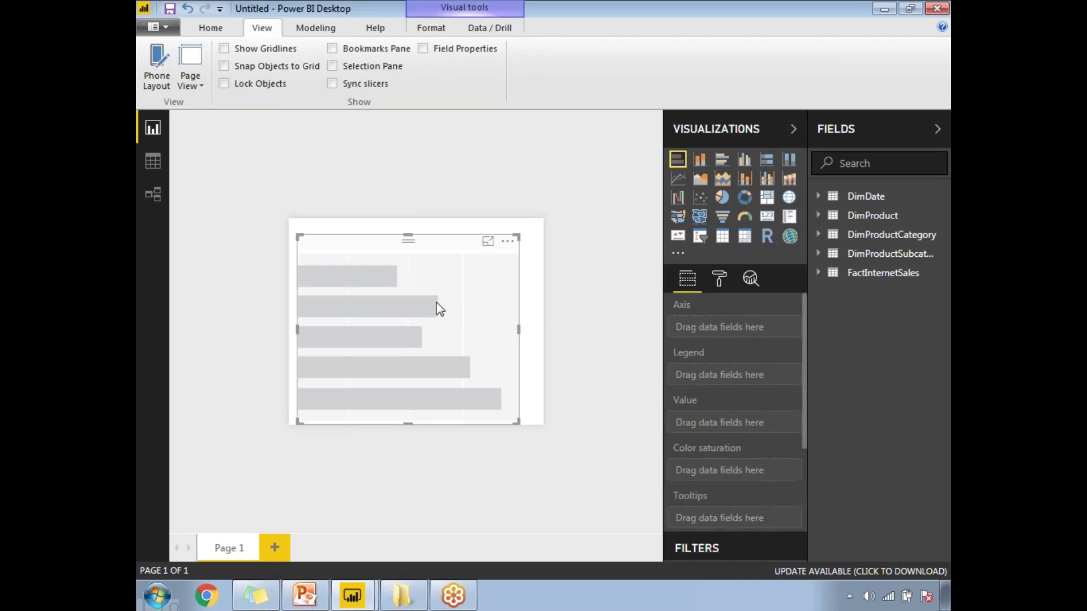
{"action": "key", "text": "Delete"}
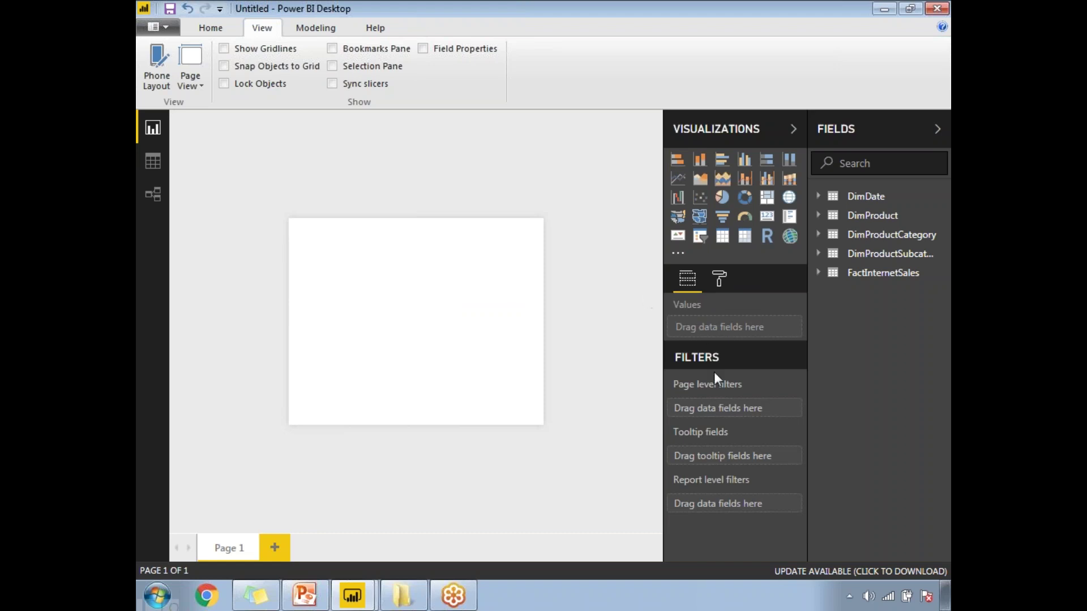
Expand FactInternetSales and drag SalesAmount into the page's Tooltip fields well.
{"action": "left_click", "coordinate": [723, 283]}
{"action": "left_click", "coordinate": [687, 280]}
{"action": "mouse_move", "coordinate": [755, 429]}
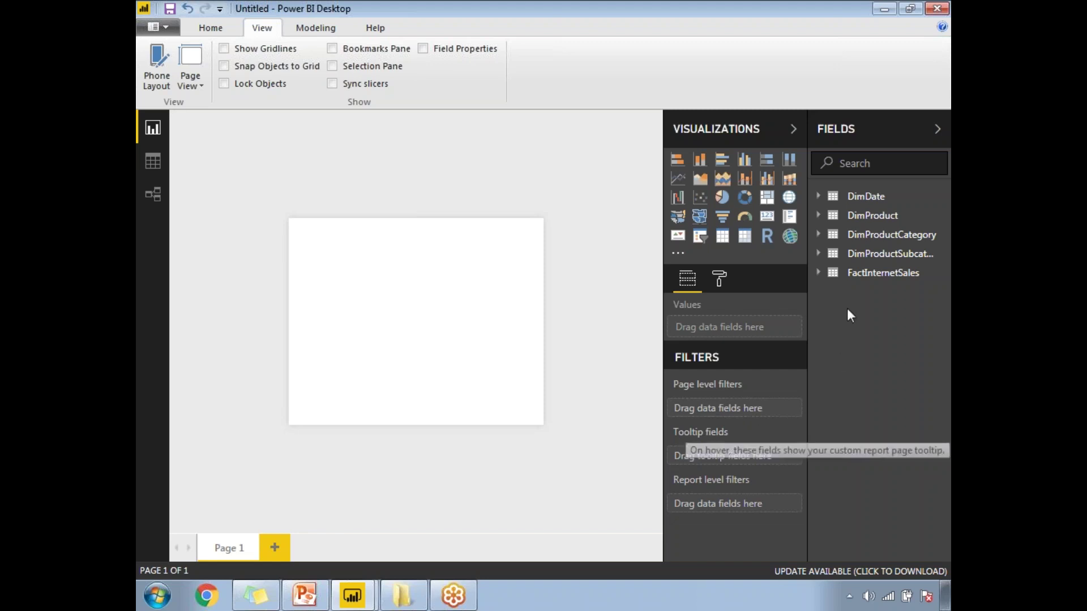
{"action": "left_click", "coordinate": [819, 277]}
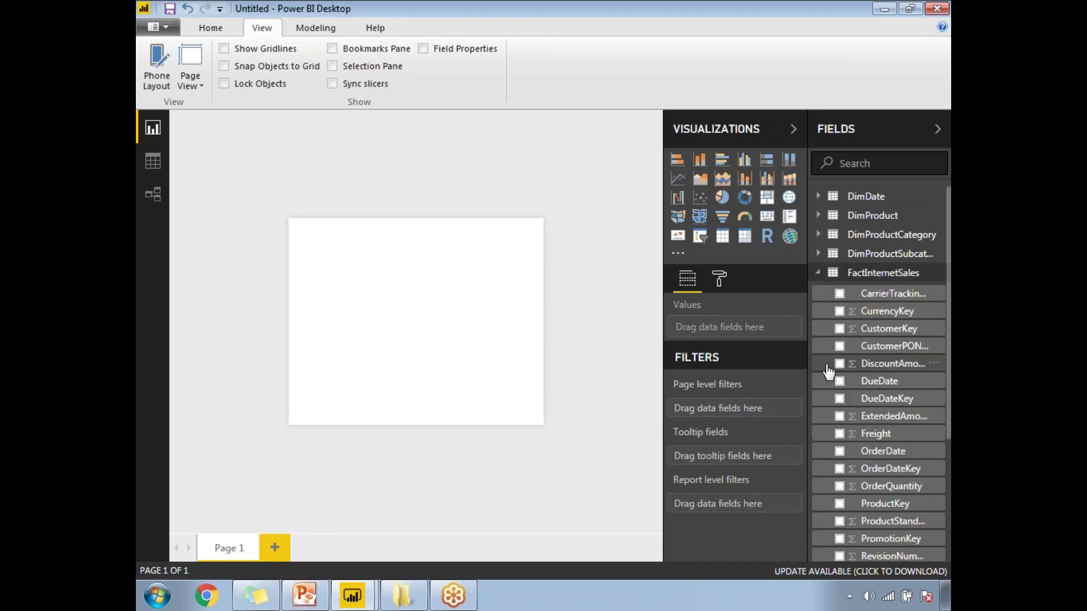
{"action": "scroll", "coordinate": [829, 371], "scroll_direction": "down", "scroll_amount": 5}
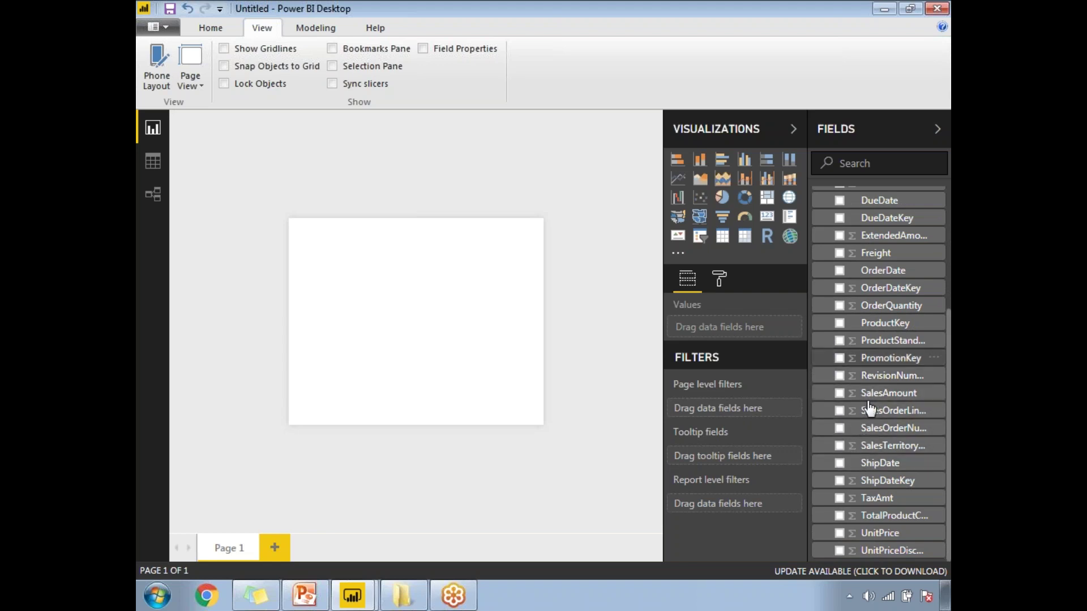
{"action": "left_click_drag", "start_coordinate": [789, 404], "coordinate": [721, 462]}
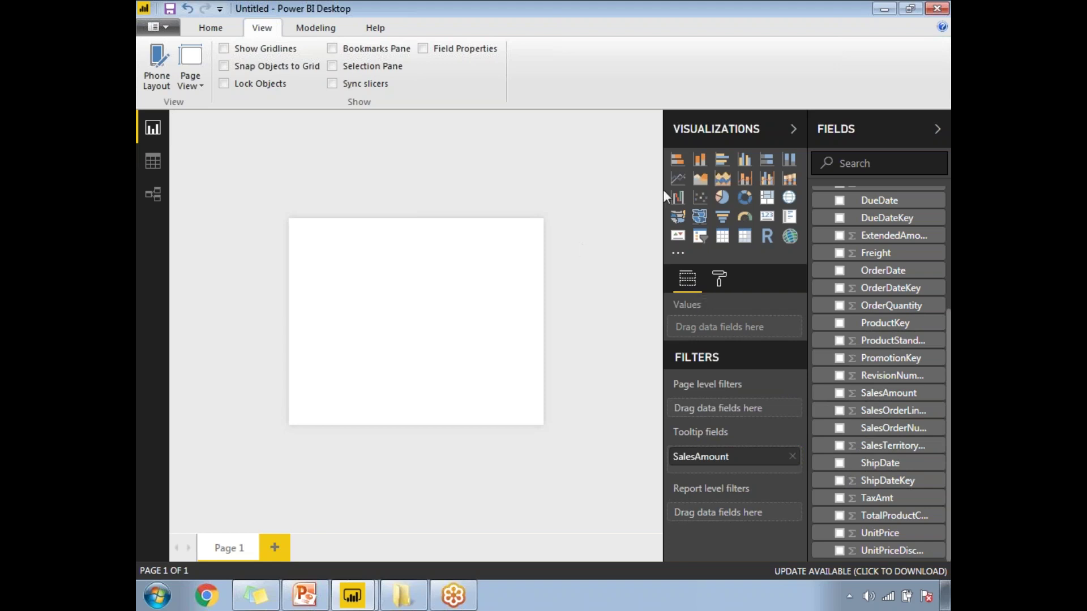
Add a stacked column chart with DimProductCategory's EnglishProductCategoryName on the axis.
{"action": "left_click", "coordinate": [677, 159]}
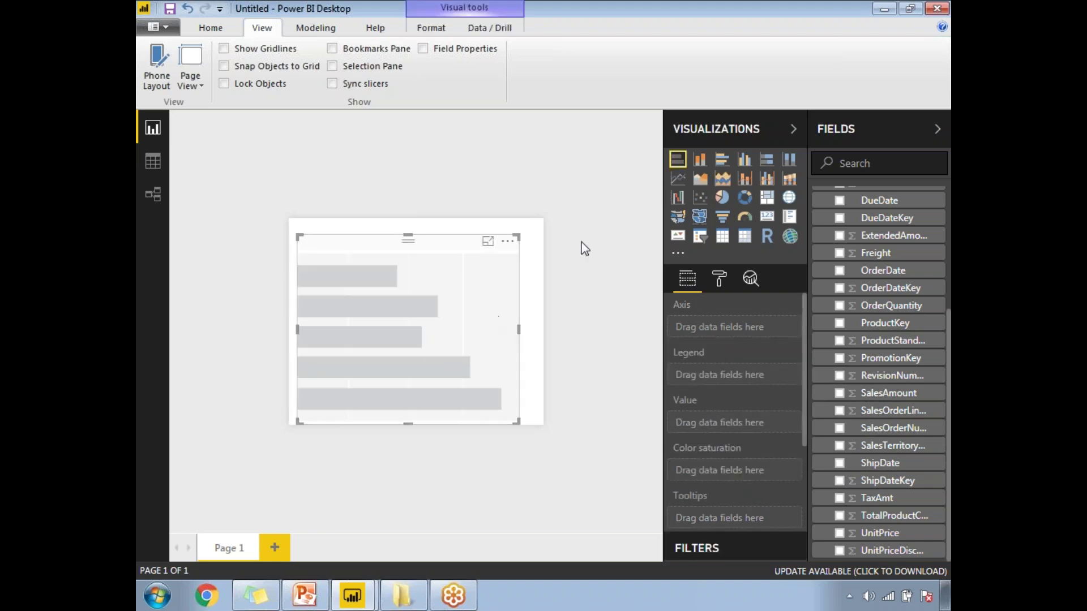
{"action": "left_click", "coordinate": [699, 160]}
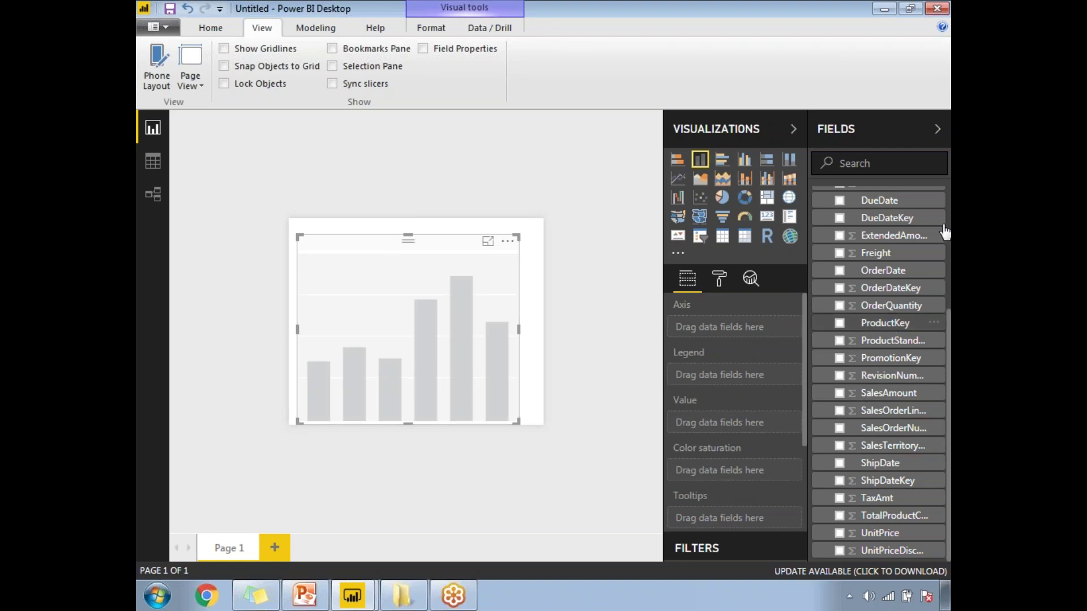
{"action": "scroll", "coordinate": [877, 276], "scroll_direction": "up", "scroll_amount": 3}
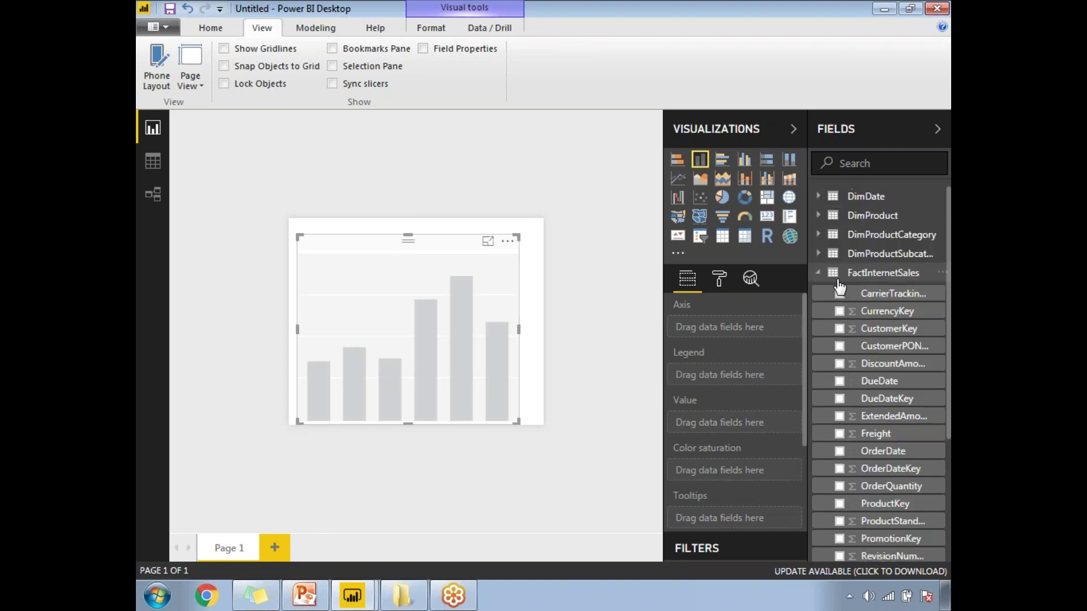
{"action": "left_click", "coordinate": [818, 272]}
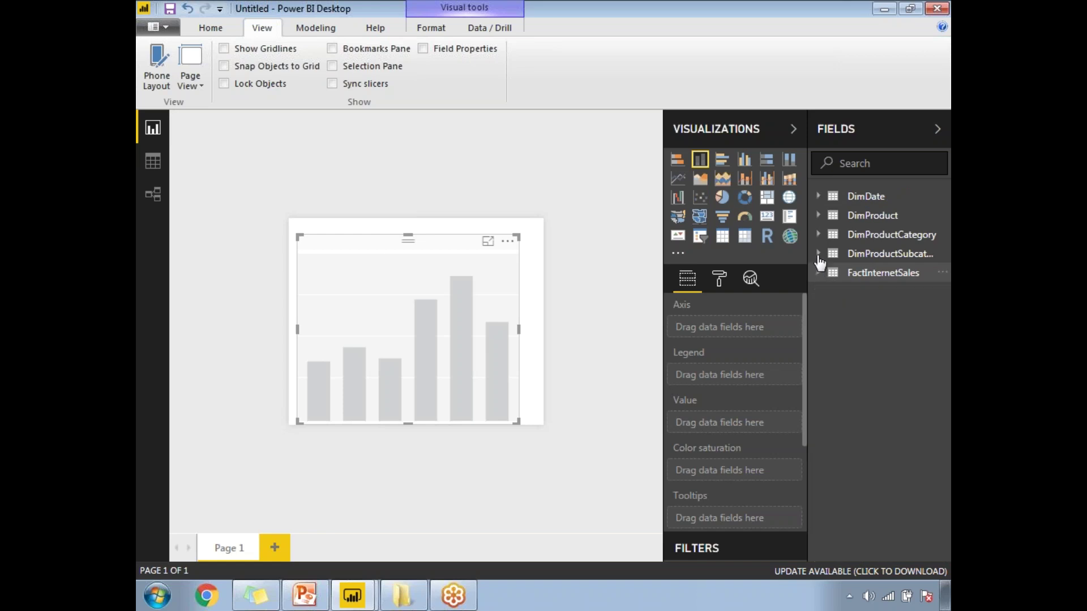
{"action": "left_click", "coordinate": [818, 235]}
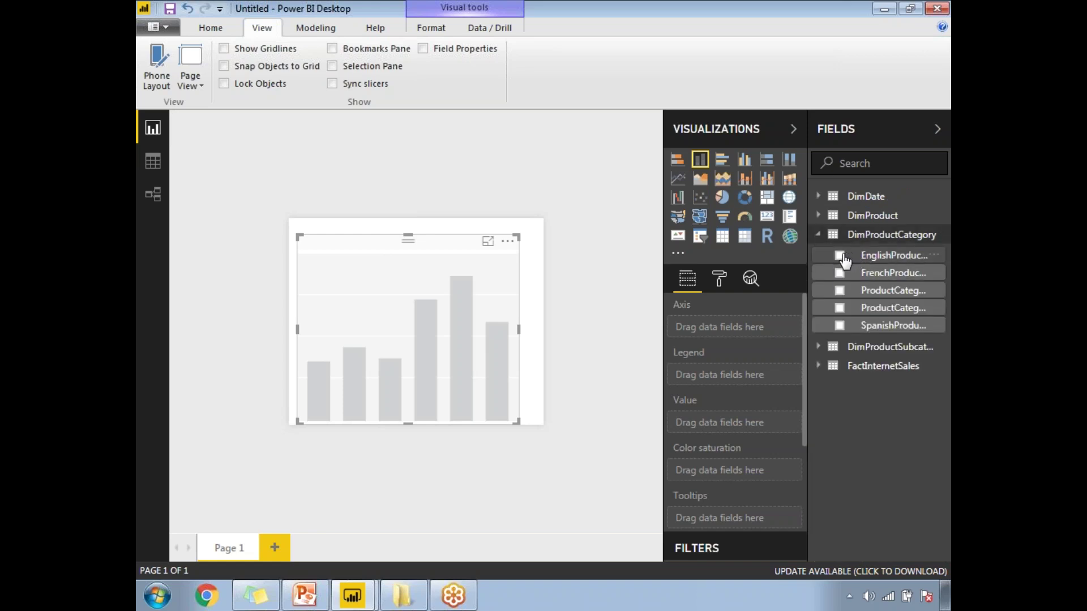
{"action": "left_click", "coordinate": [847, 257]}
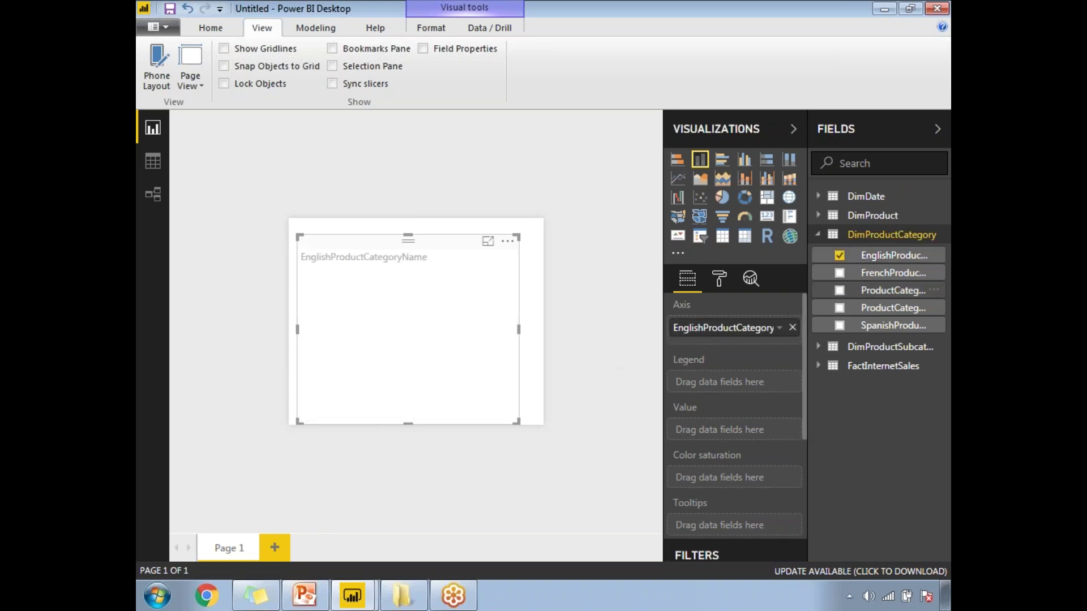
Plot SalesAmount as the chart's values, view it in Focus mode, then return to the report.
{"action": "left_click", "coordinate": [819, 237]}
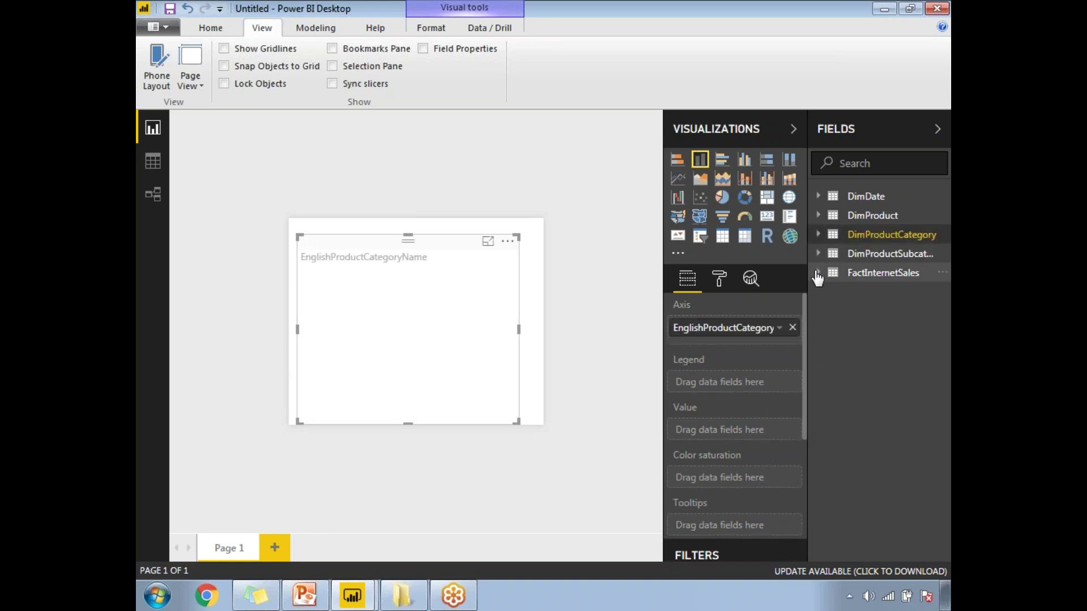
{"action": "left_click", "coordinate": [818, 273]}
{"action": "scroll", "coordinate": [831, 358], "scroll_direction": "down", "scroll_amount": 5}
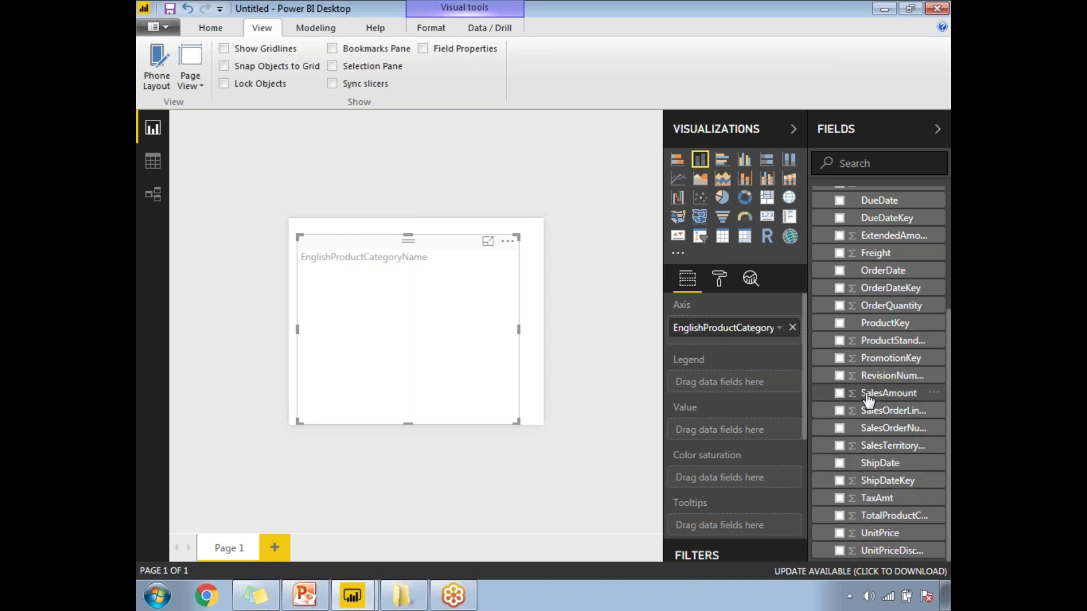
{"action": "left_click_drag", "start_coordinate": [872, 400], "coordinate": [736, 429]}
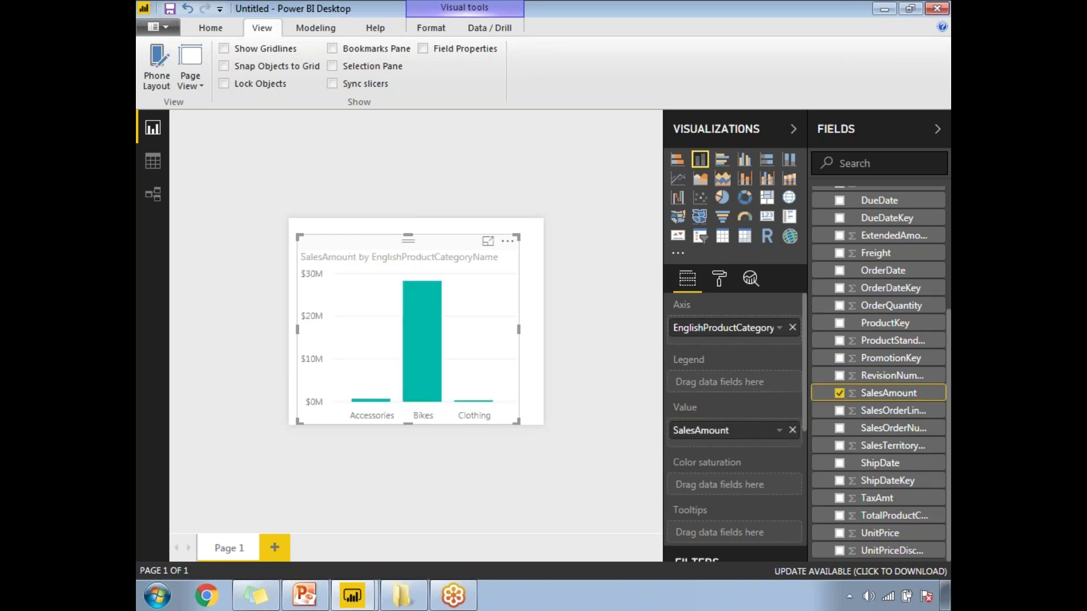
{"action": "left_click", "coordinate": [584, 456]}
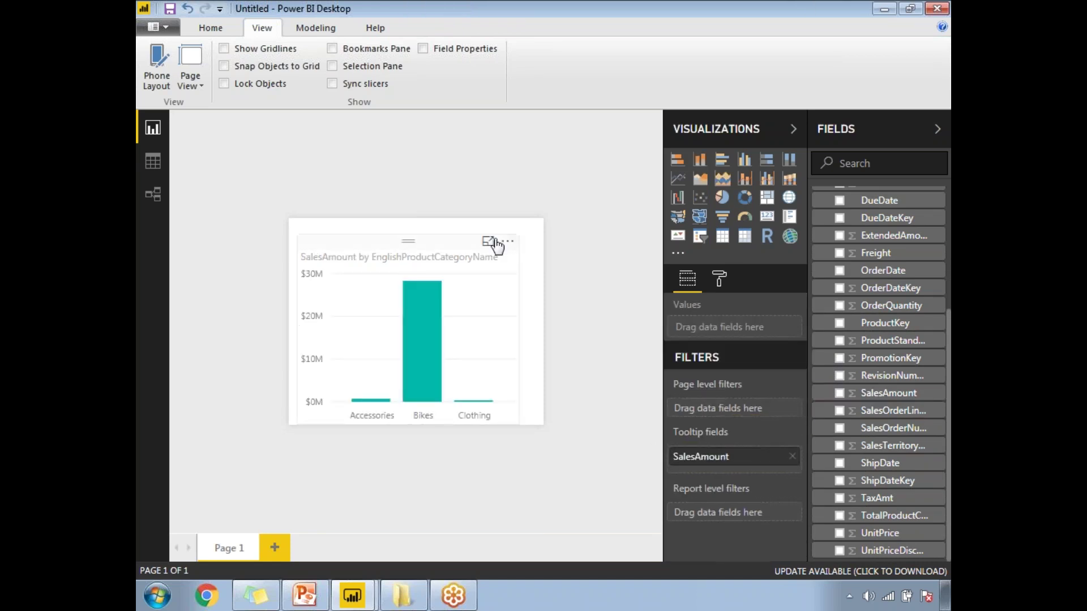
{"action": "left_click", "coordinate": [488, 242]}
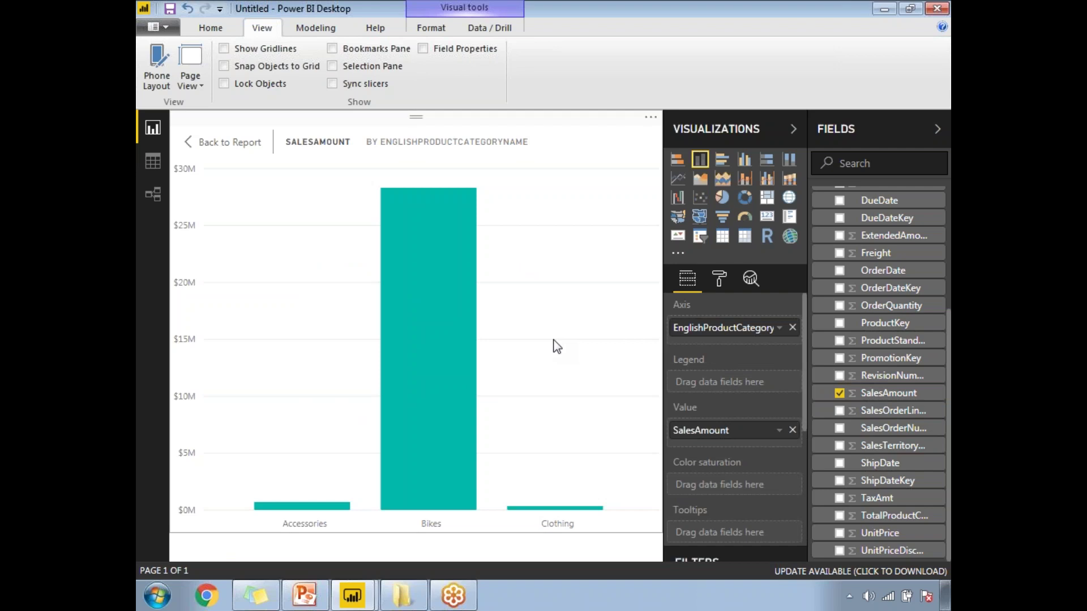
{"action": "left_click", "coordinate": [220, 143]}
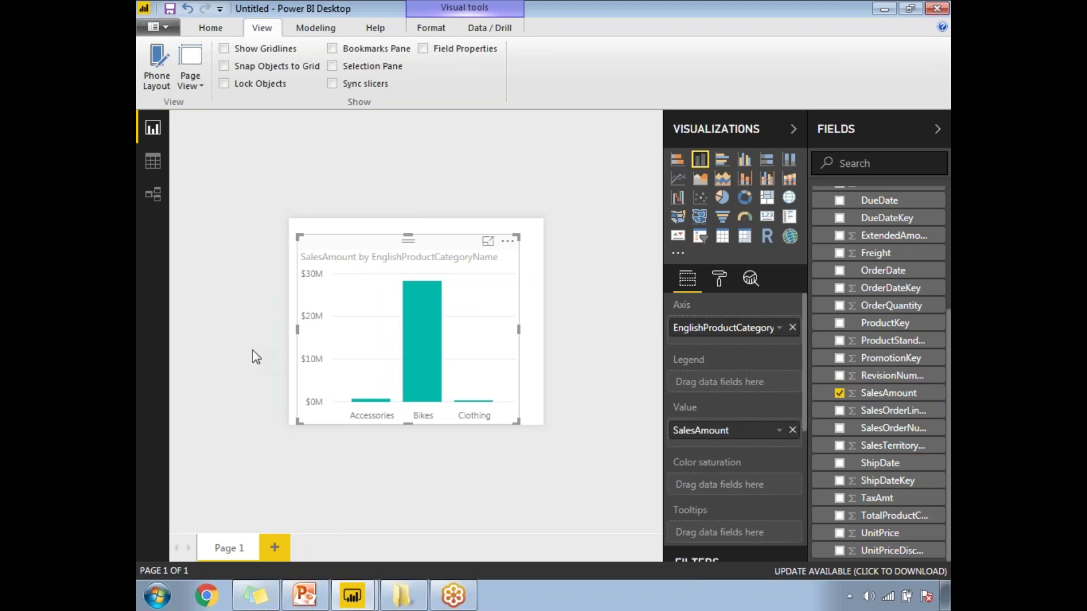
Add Page 2 with a stacked column chart enlarged to fill most of the page.
{"action": "left_click", "coordinate": [277, 549]}
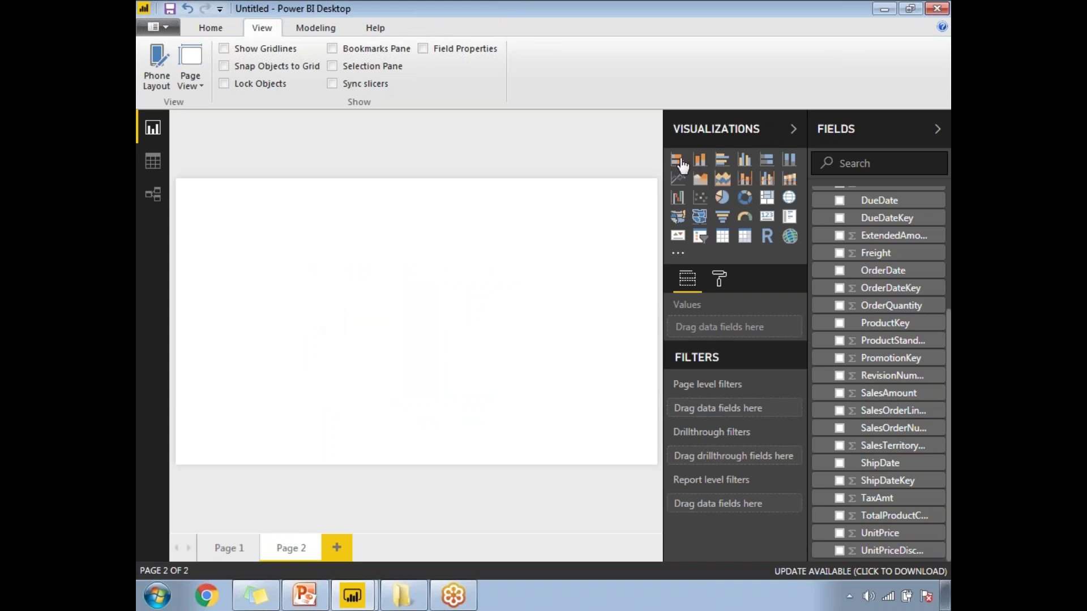
{"action": "left_click", "coordinate": [701, 162]}
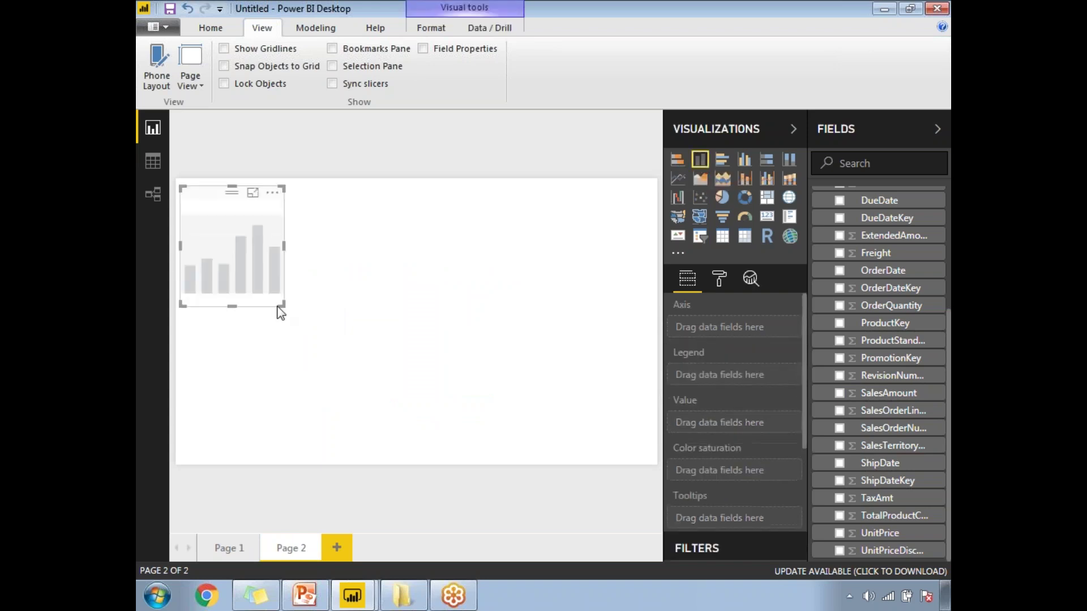
{"action": "left_click_drag", "start_coordinate": [283, 304], "coordinate": [600, 446]}
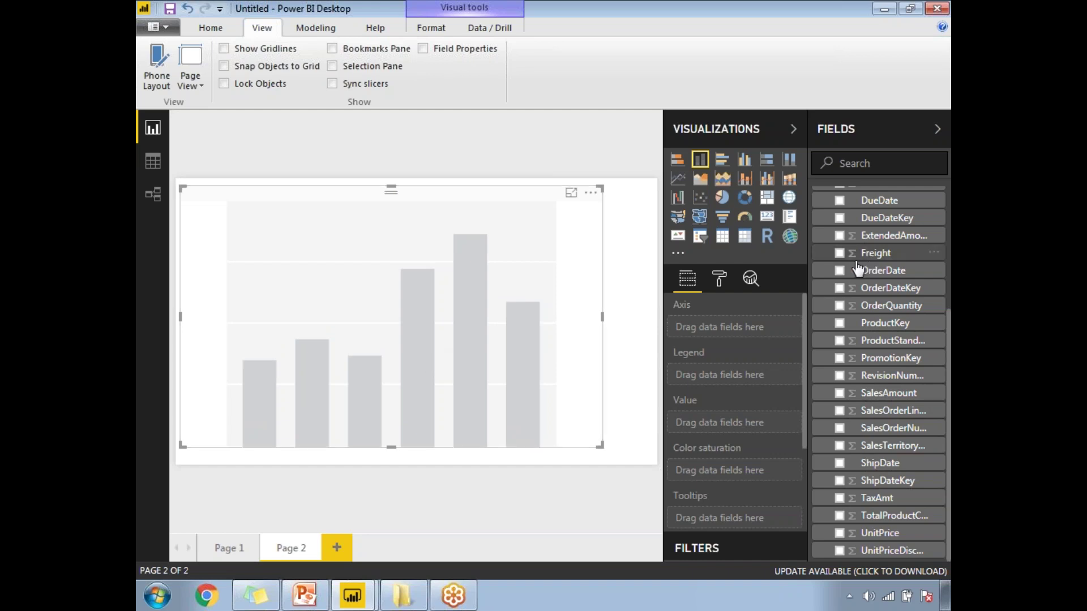
{"action": "scroll", "coordinate": [863, 269], "scroll_direction": "up", "scroll_amount": 3}
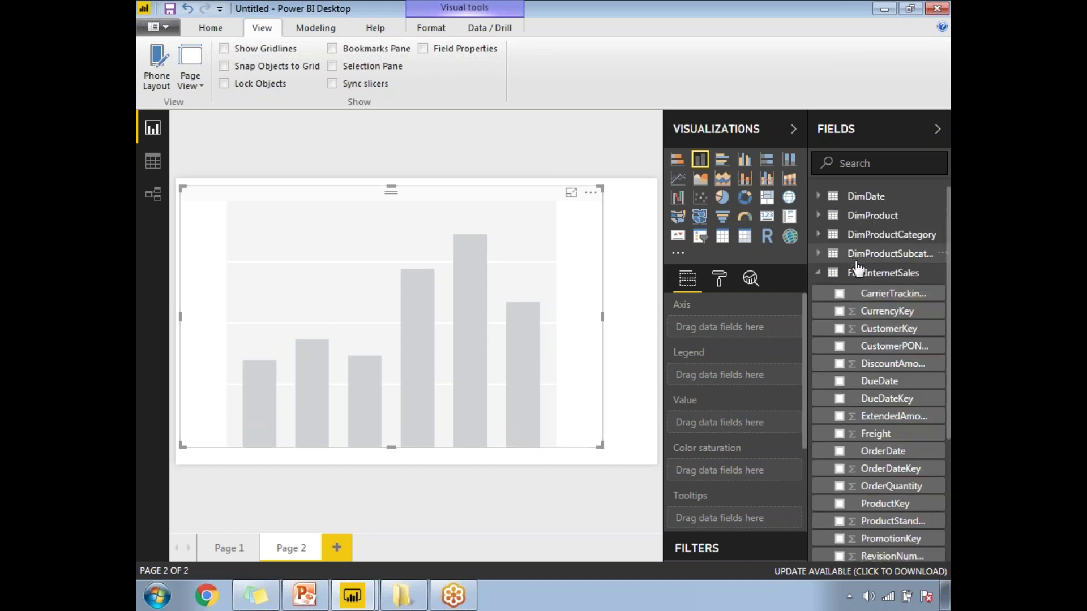
Chart SalesAmount with CalendarYear on the axis, then hide the visual and fields panes.
{"action": "left_click", "coordinate": [819, 274]}
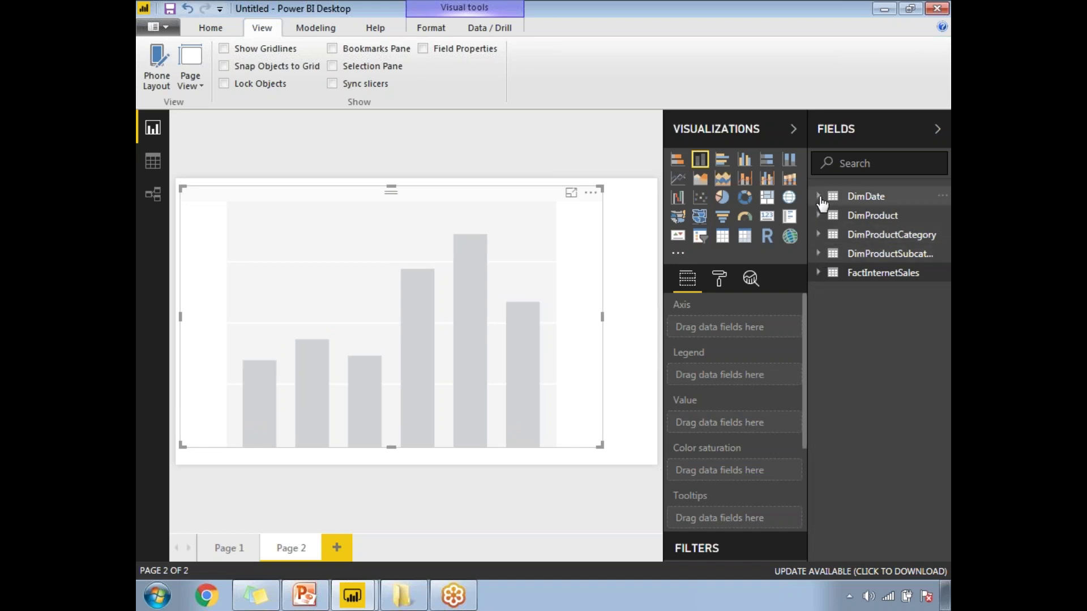
{"action": "left_click", "coordinate": [819, 273]}
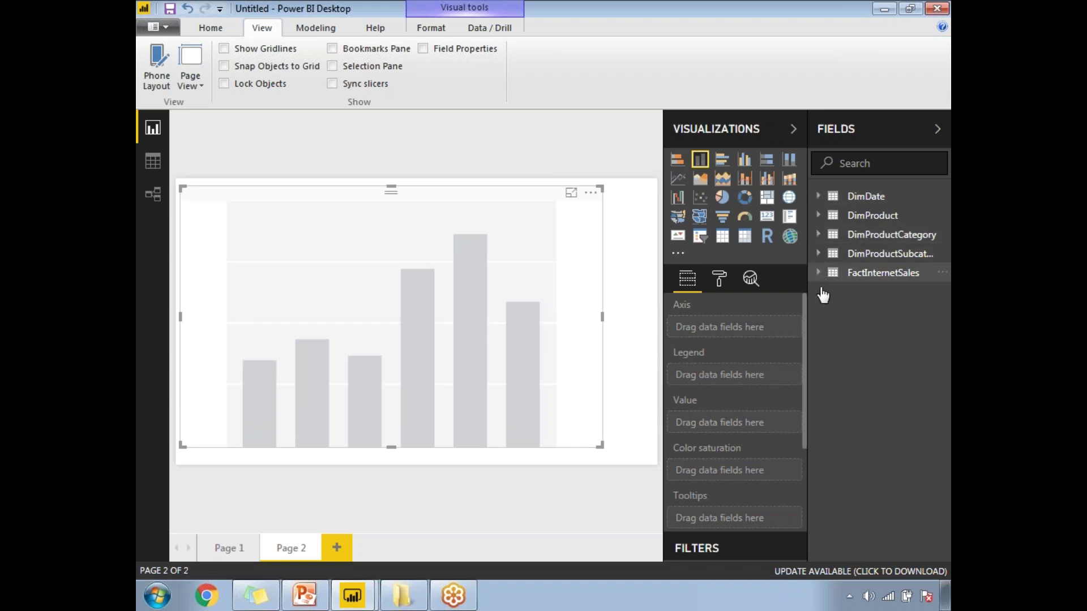
{"action": "scroll", "coordinate": [836, 337], "scroll_direction": "down", "scroll_amount": 3}
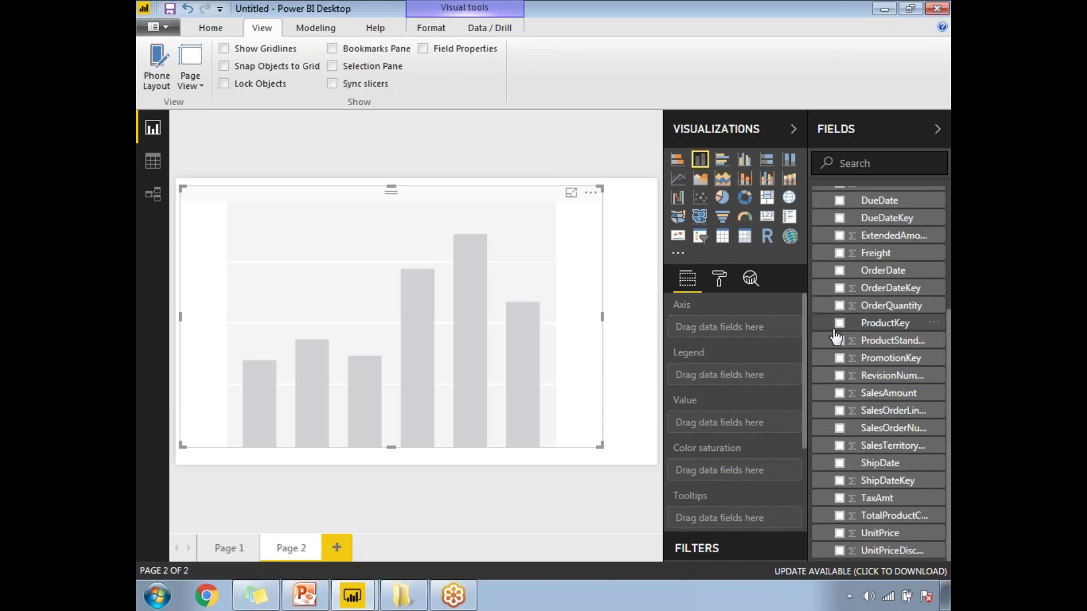
{"action": "left_click", "coordinate": [839, 393]}
{"action": "scroll", "coordinate": [844, 360], "scroll_direction": "up", "scroll_amount": 3}
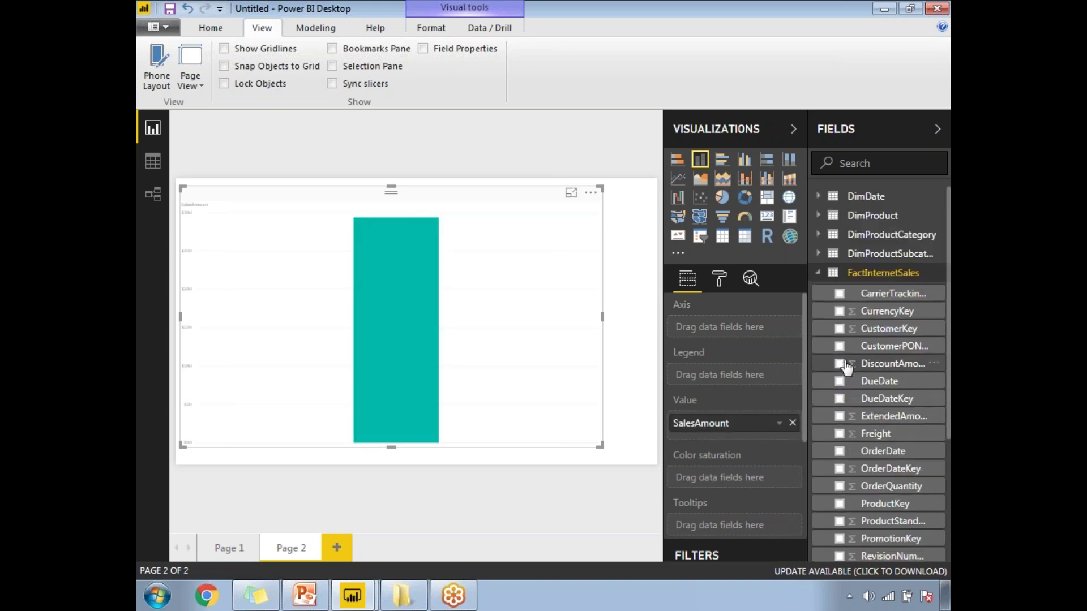
{"action": "left_click", "coordinate": [828, 274]}
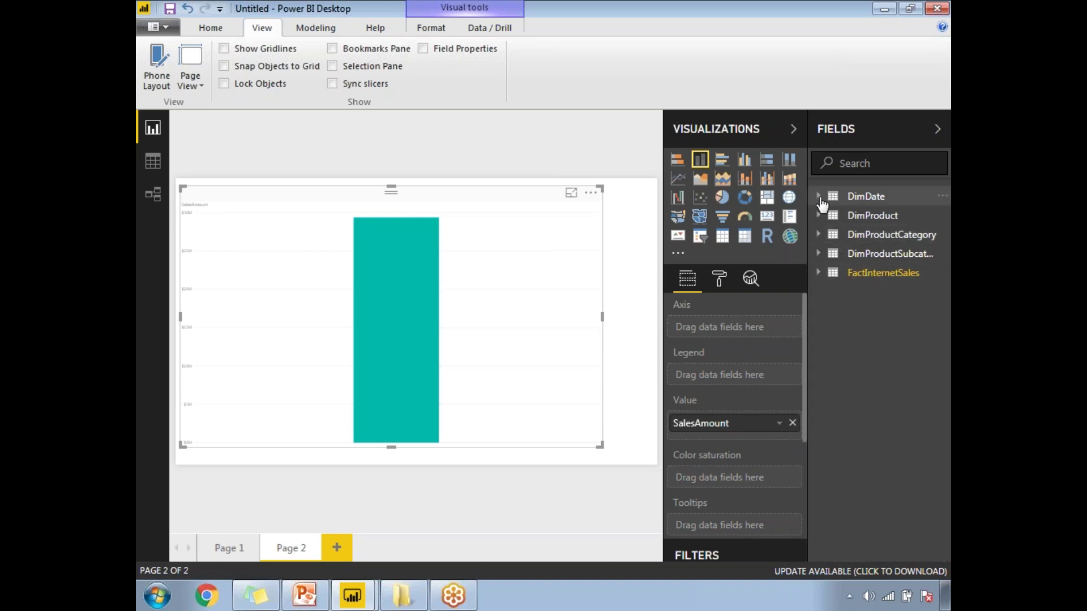
{"action": "left_click", "coordinate": [844, 196]}
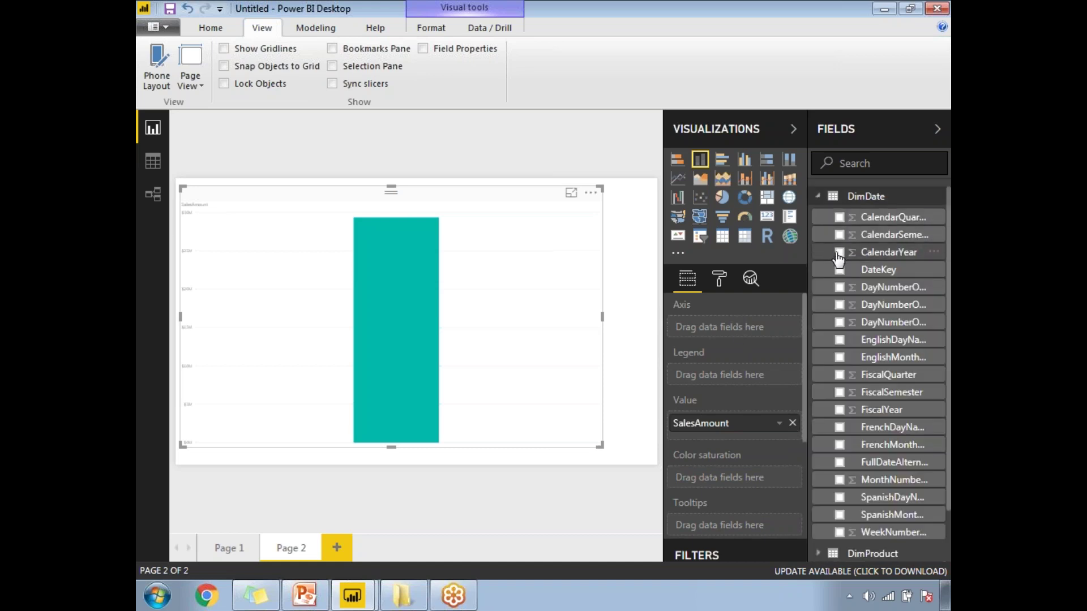
{"action": "left_click", "coordinate": [840, 253]}
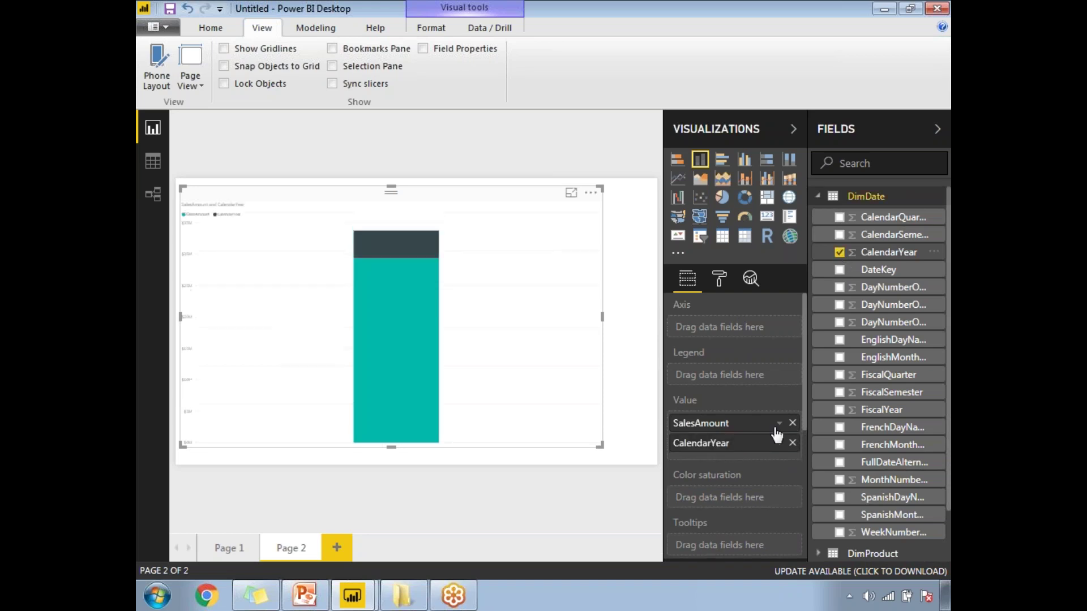
{"action": "left_click_drag", "start_coordinate": [733, 440], "coordinate": [750, 324]}
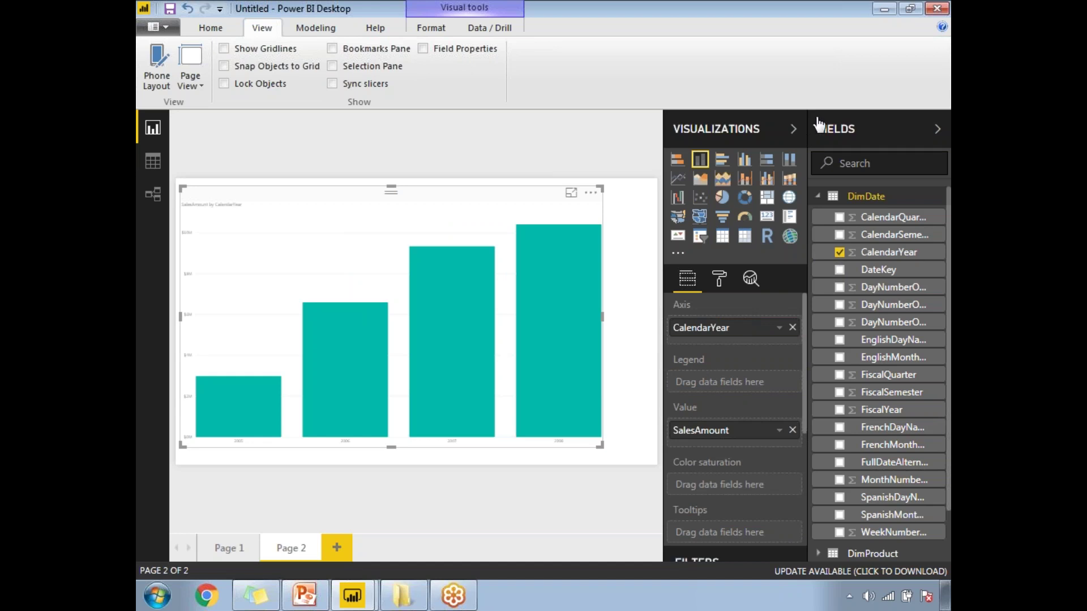
{"action": "left_click", "coordinate": [794, 129]}
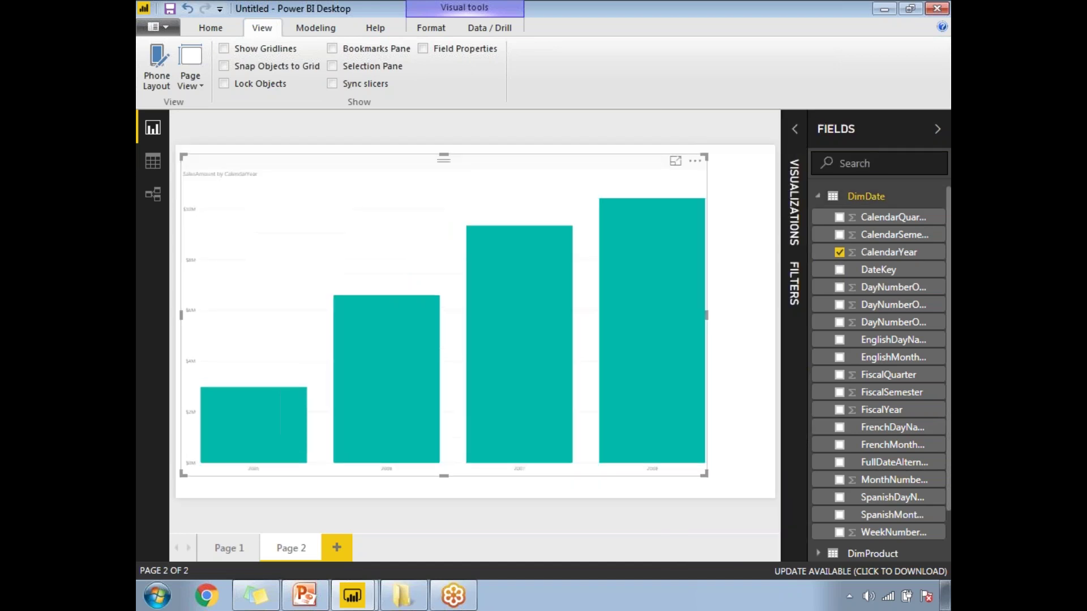
{"action": "left_click", "coordinate": [938, 129]}
Check the sales-by-category tooltip on the 2008, 2005, 2006 and 2007 columns.
{"action": "left_click", "coordinate": [843, 324]}
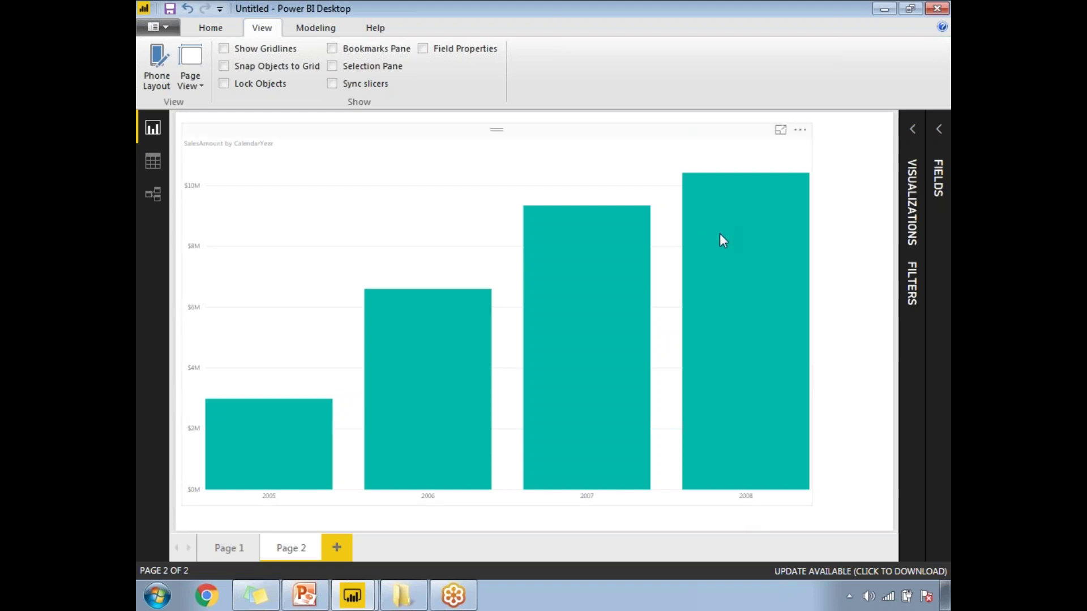
{"action": "mouse_move", "coordinate": [720, 257]}
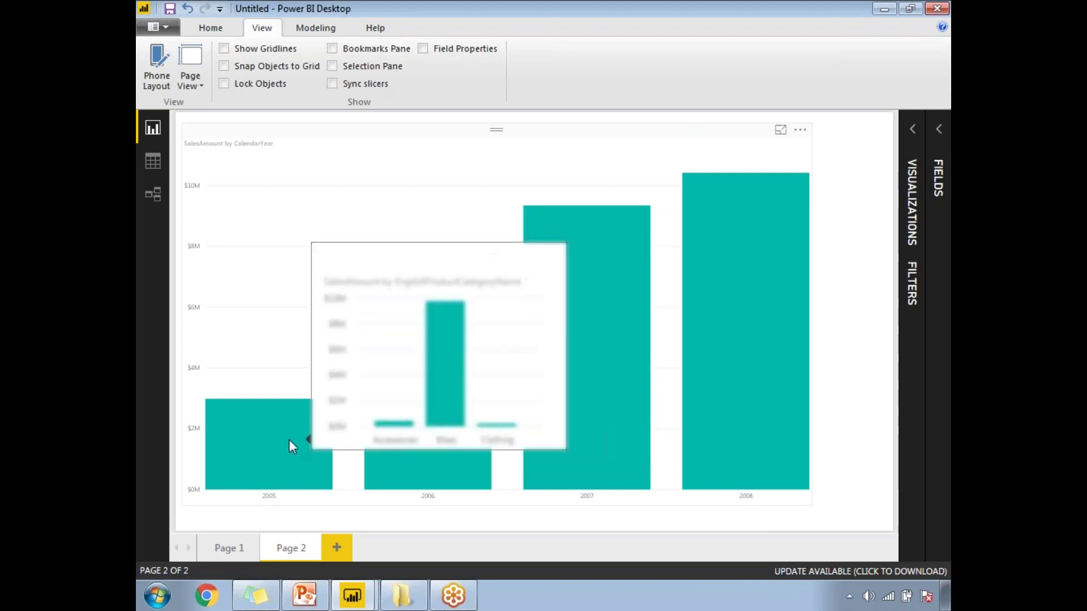
{"action": "mouse_move", "coordinate": [273, 442]}
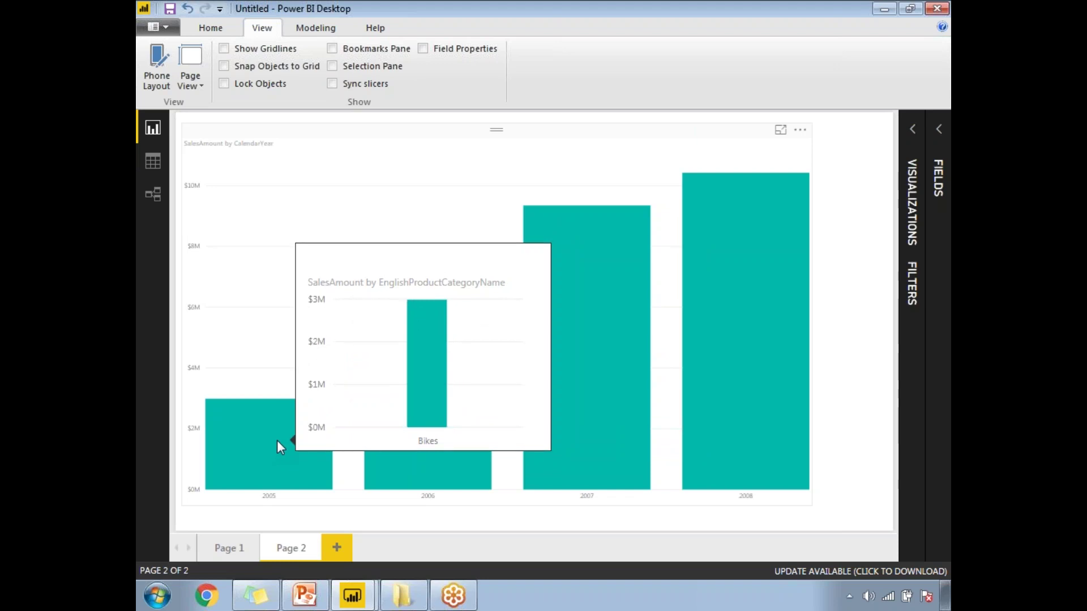
{"action": "mouse_move", "coordinate": [418, 455]}
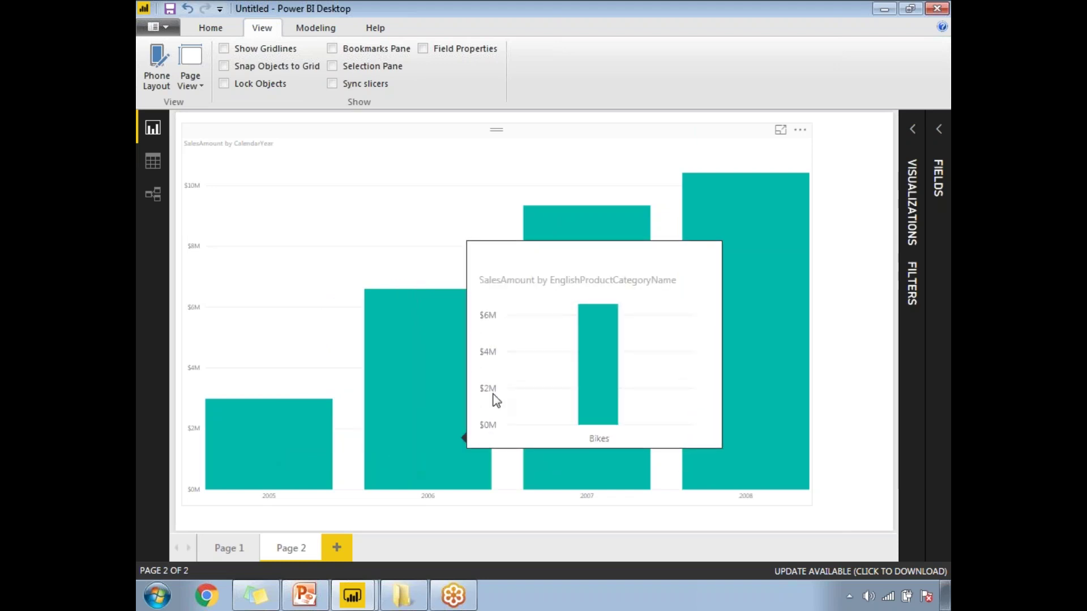
{"action": "mouse_move", "coordinate": [578, 281]}
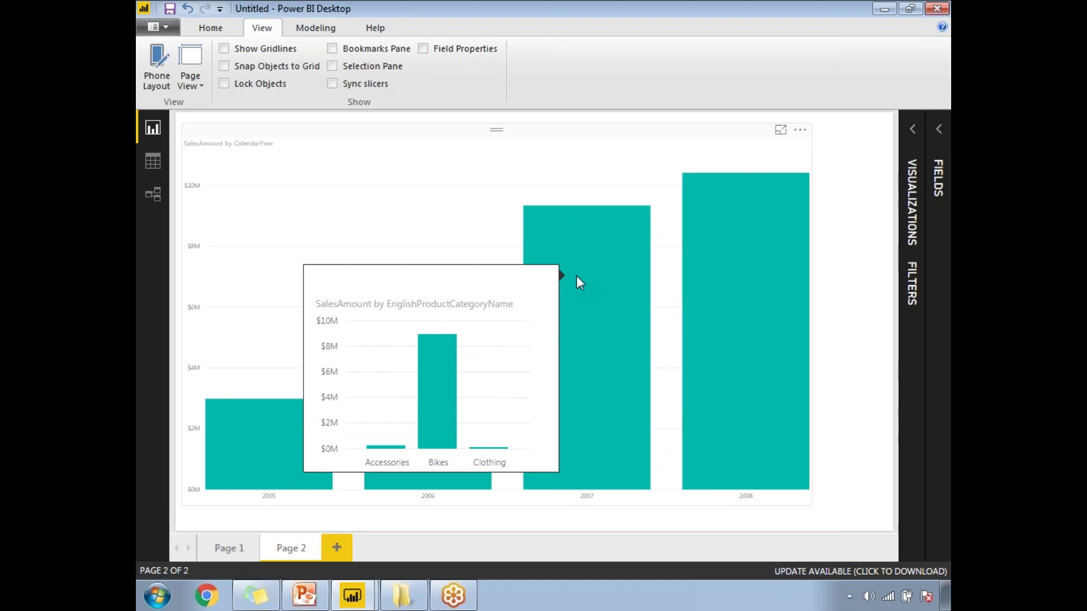